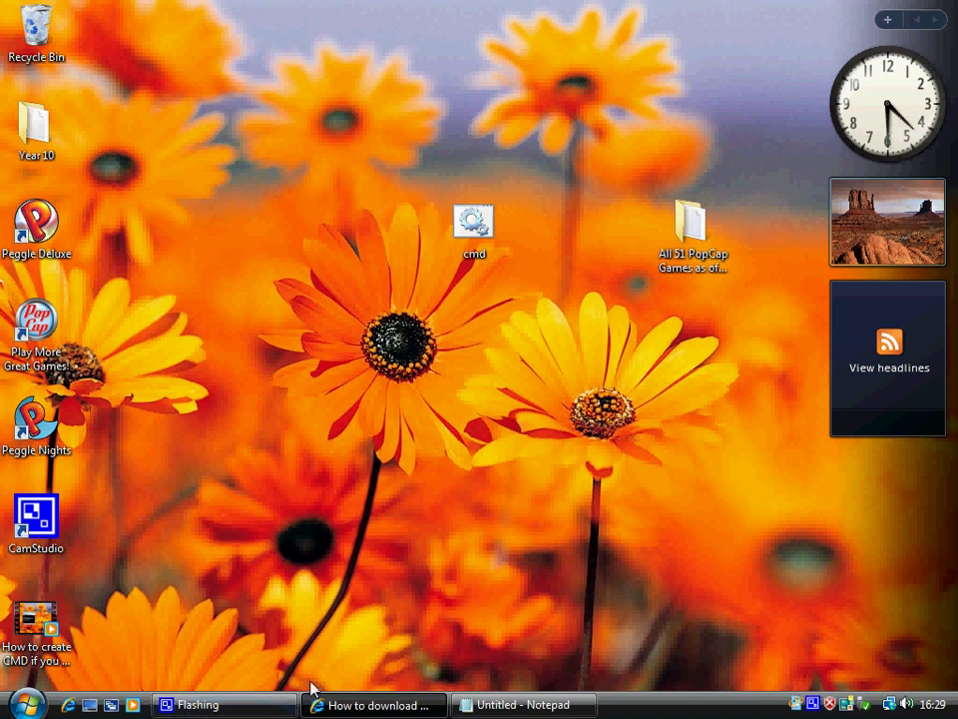
- Select the registration serial key text in the YouTube tutorial, then hide the browser
left_click(350, 706)
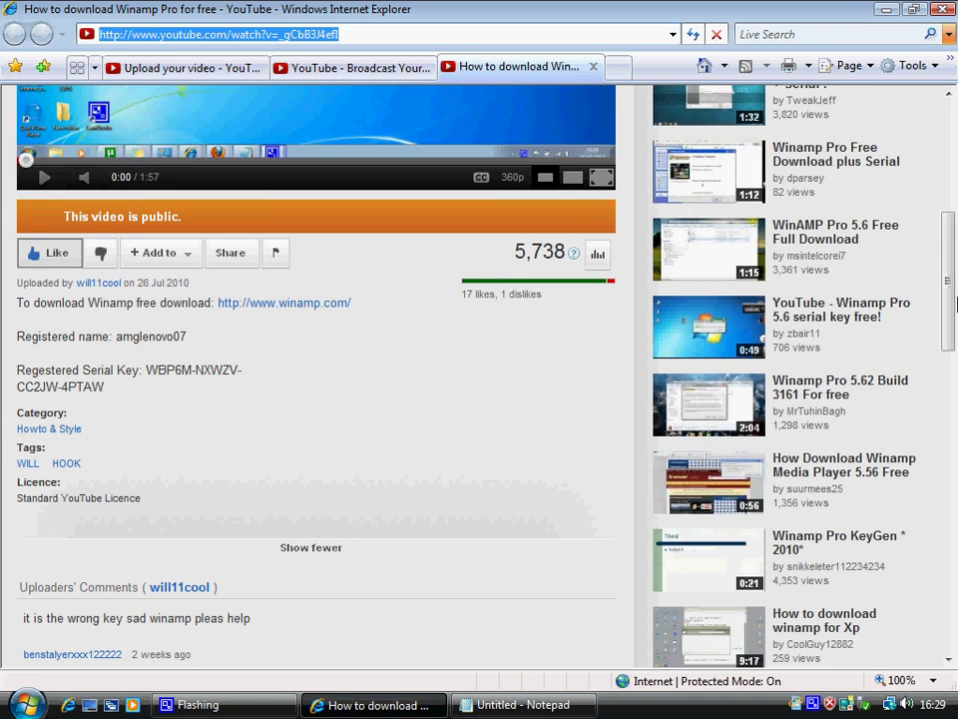
left_click(951, 290)
mouse_move(951, 291)
left_mouse_down()
mouse_move(948, 220)
mouse_move(946, 228)
left_mouse_up()
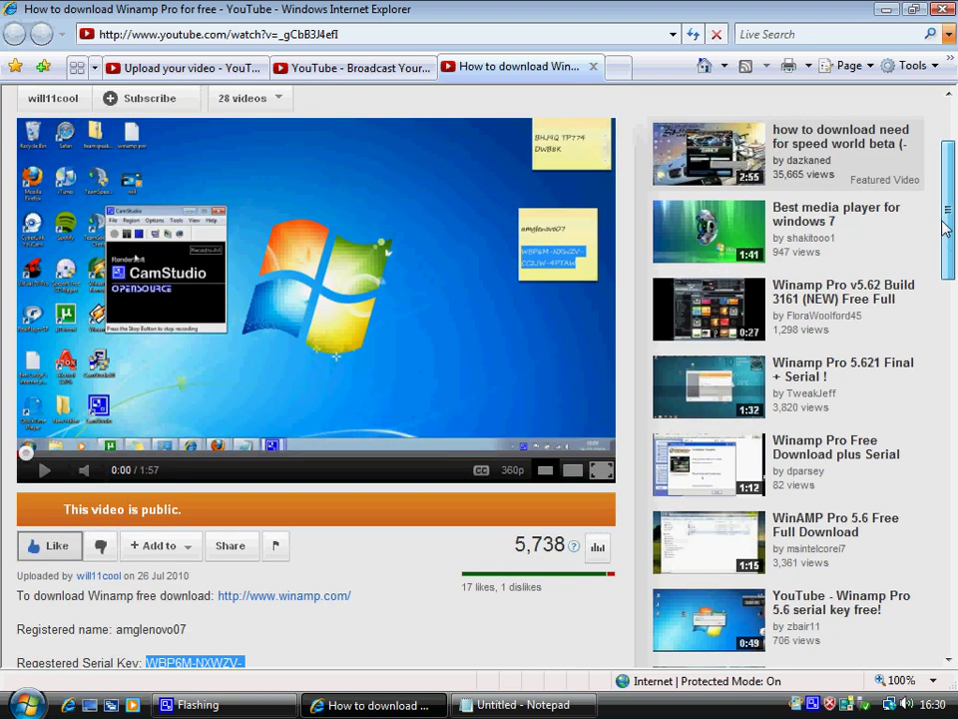
left_click(886, 11)
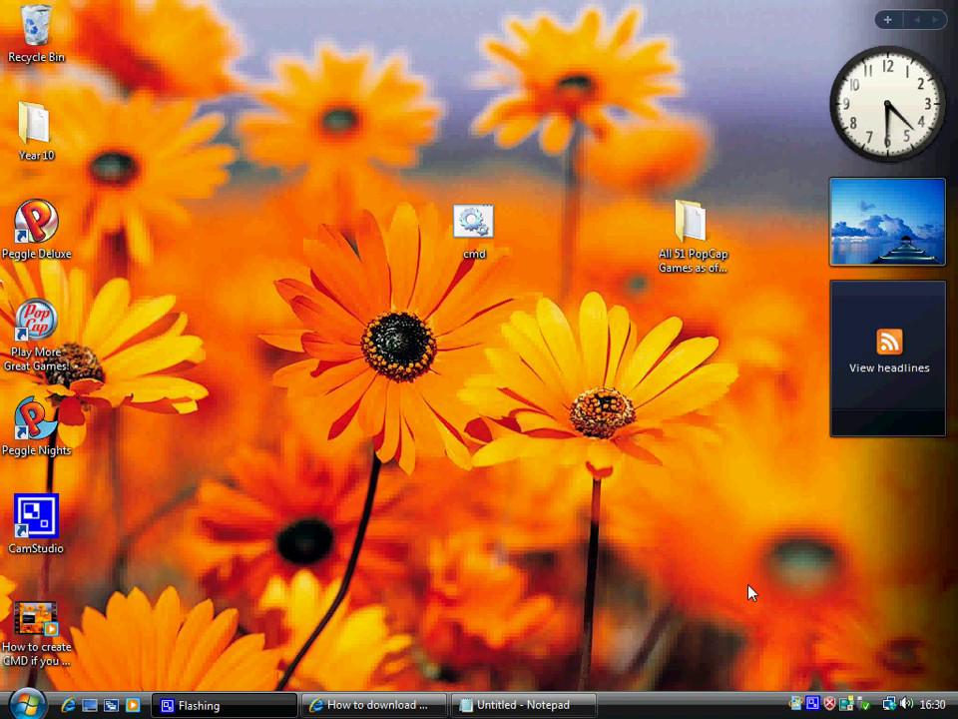
- Move the cmd icon beside Recycle Bin and the PopCap games folder beside Year 10
mouse_move(471, 222)
left_mouse_down()
mouse_move(12, 80)
mouse_move(112, 35)
left_mouse_up()
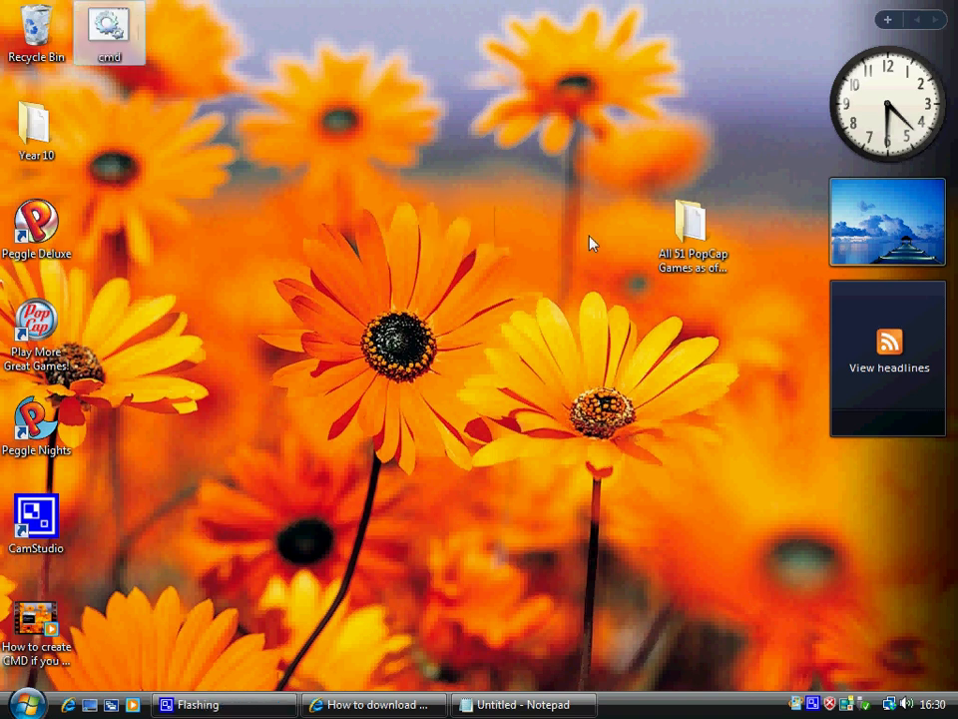
left_click_drag(691, 222, 110, 128)
left_click(265, 150)
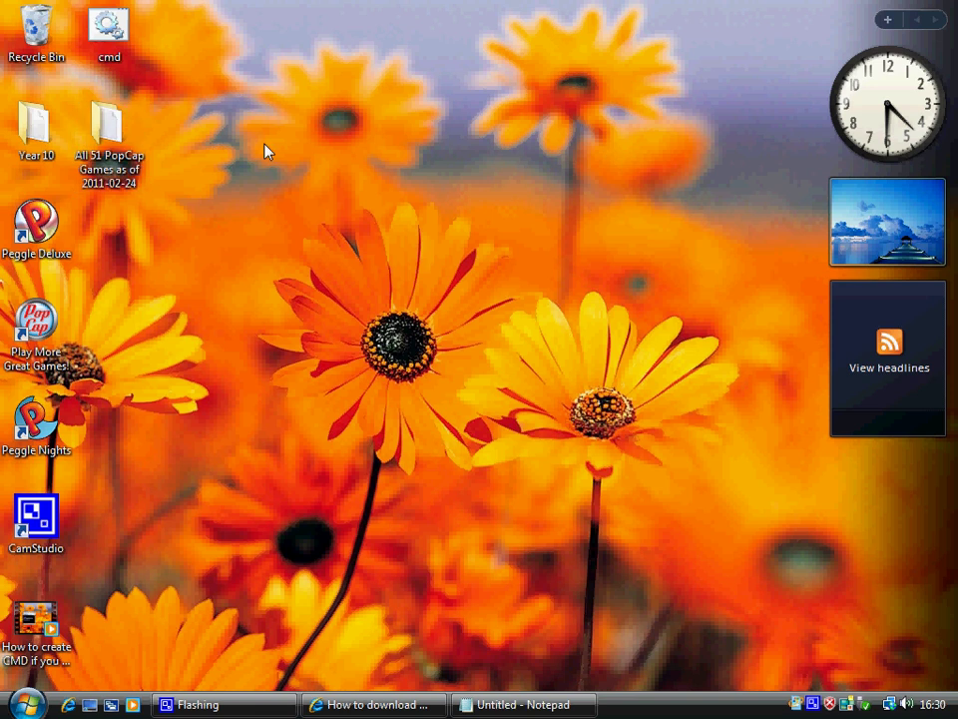
- Restore and re-minimize the tutorial browser, then open and dismiss the Start menu
left_click(354, 704)
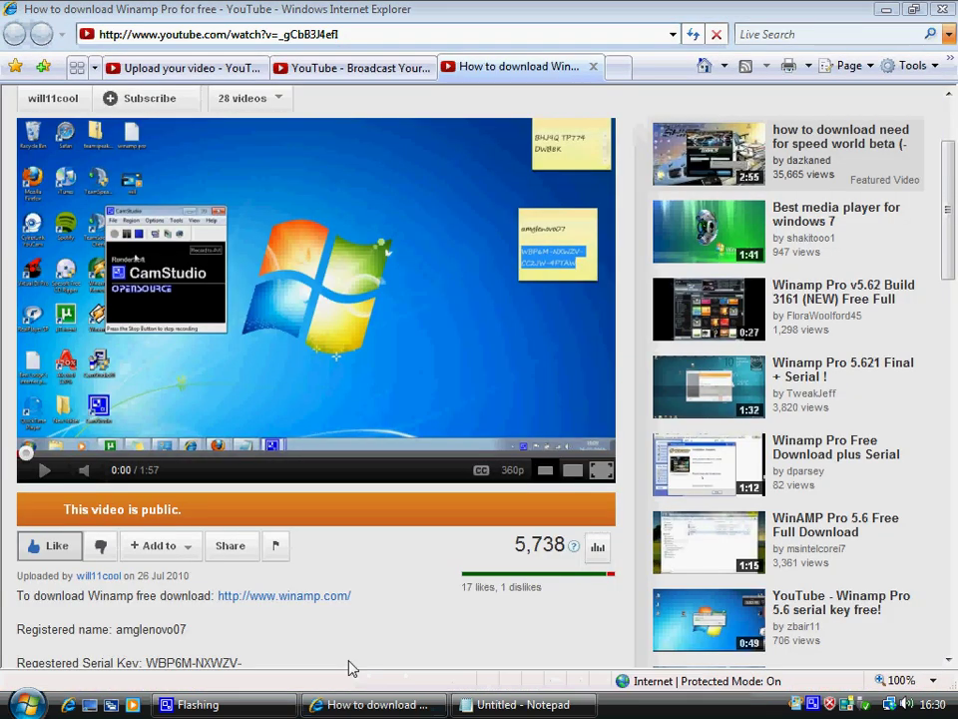
left_click(354, 705)
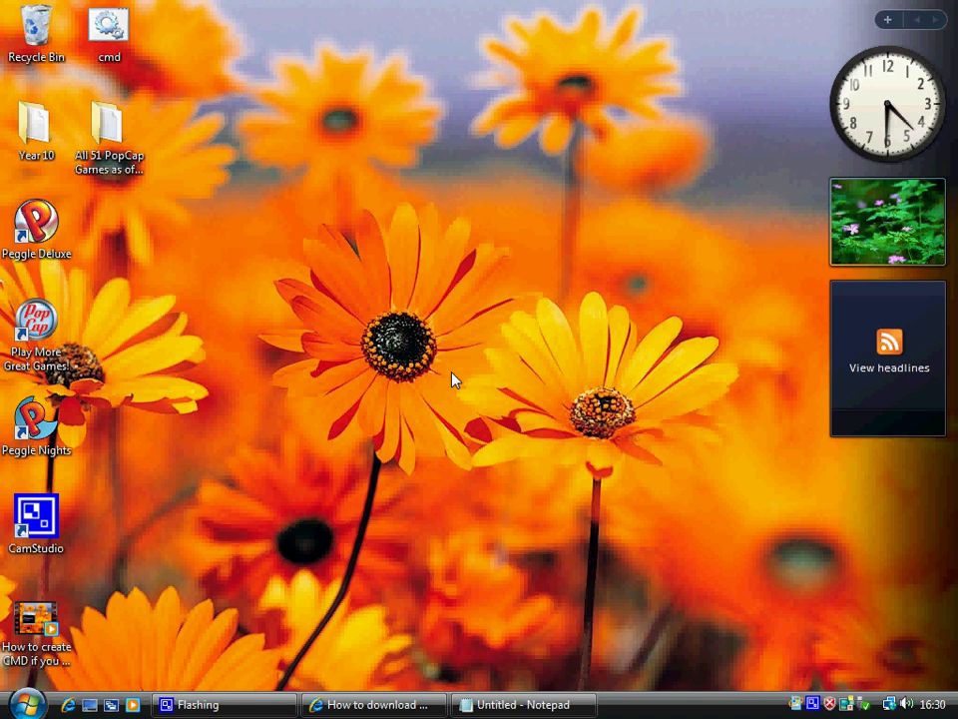
key("super")
left_click(490, 563)
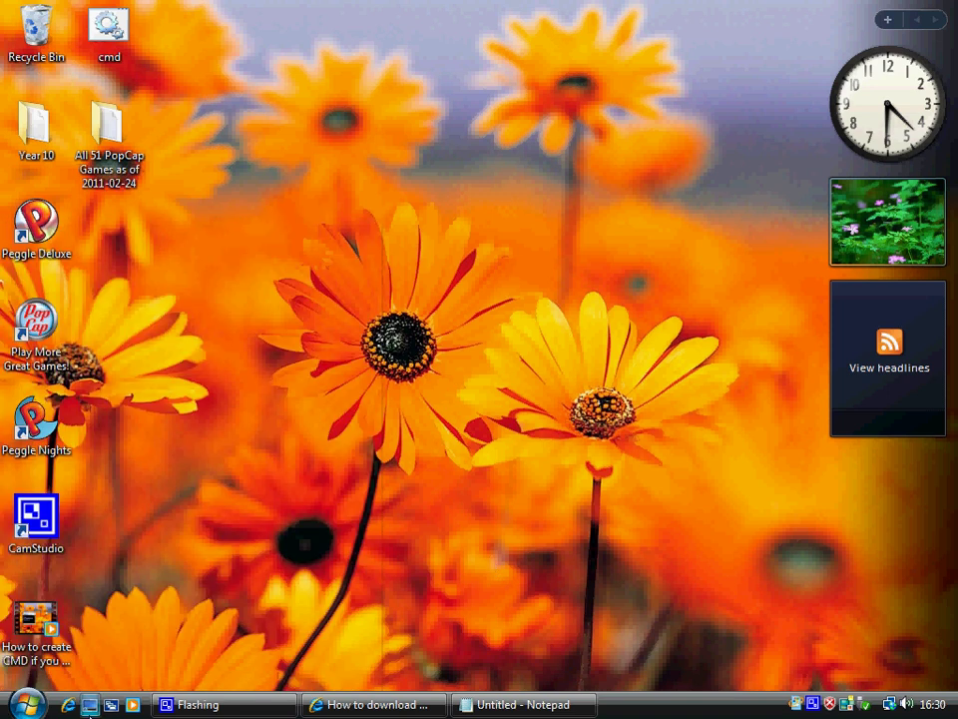
- Search Google for 'winamp' in a new Internet Explorer window
left_click(70, 707)
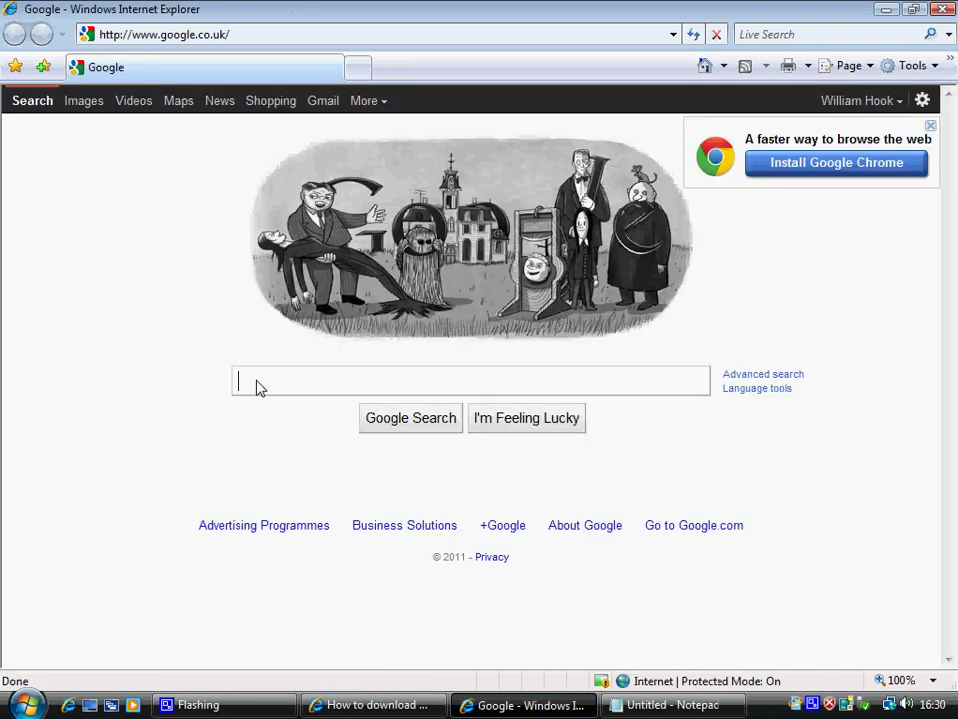
type("winam")
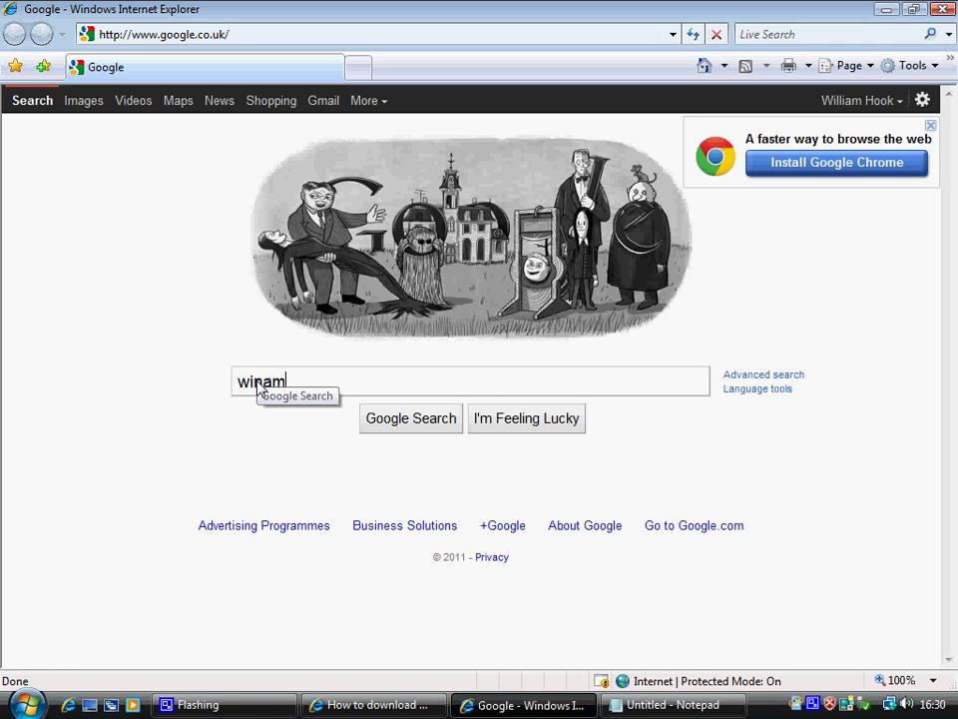
type("p")
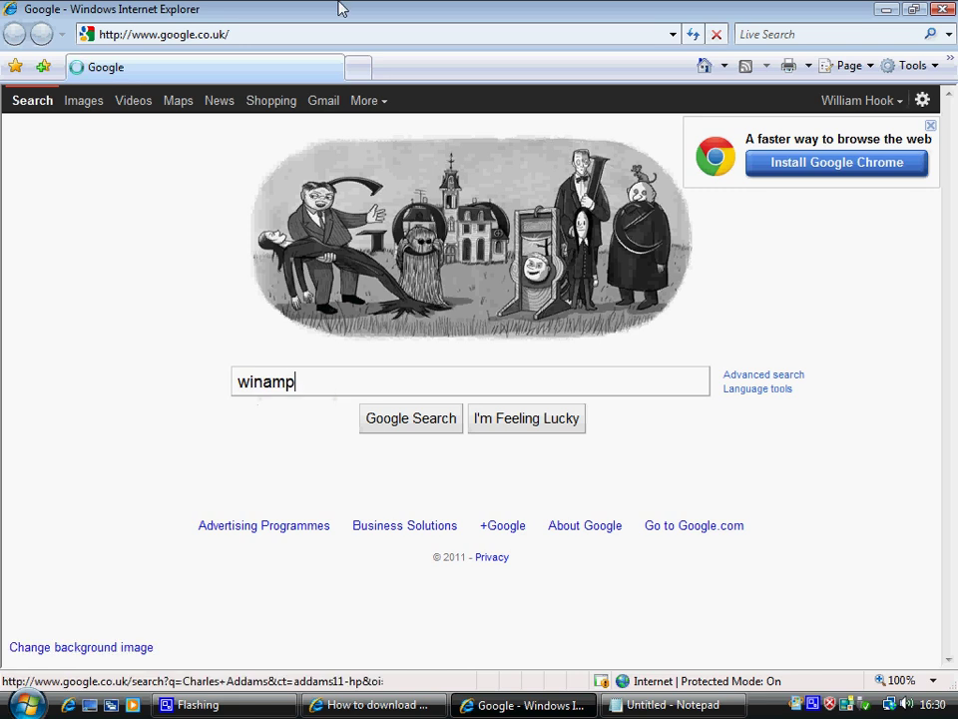
key("Return")
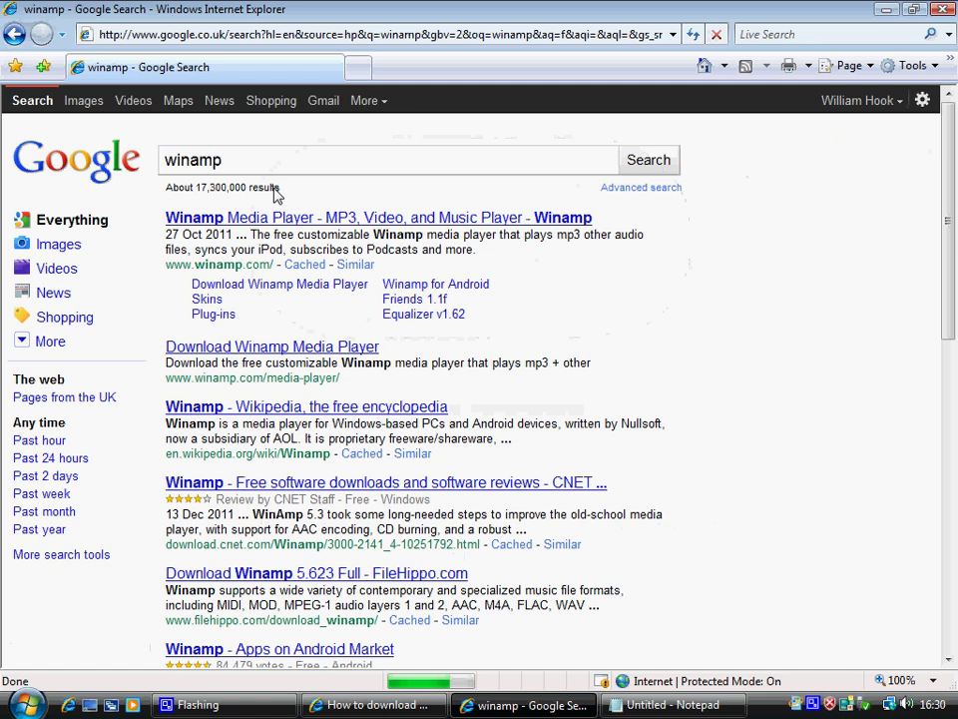
- Open the official winamp.com result and browse down to the Skins and Plug-ins sections
left_click(295, 218)
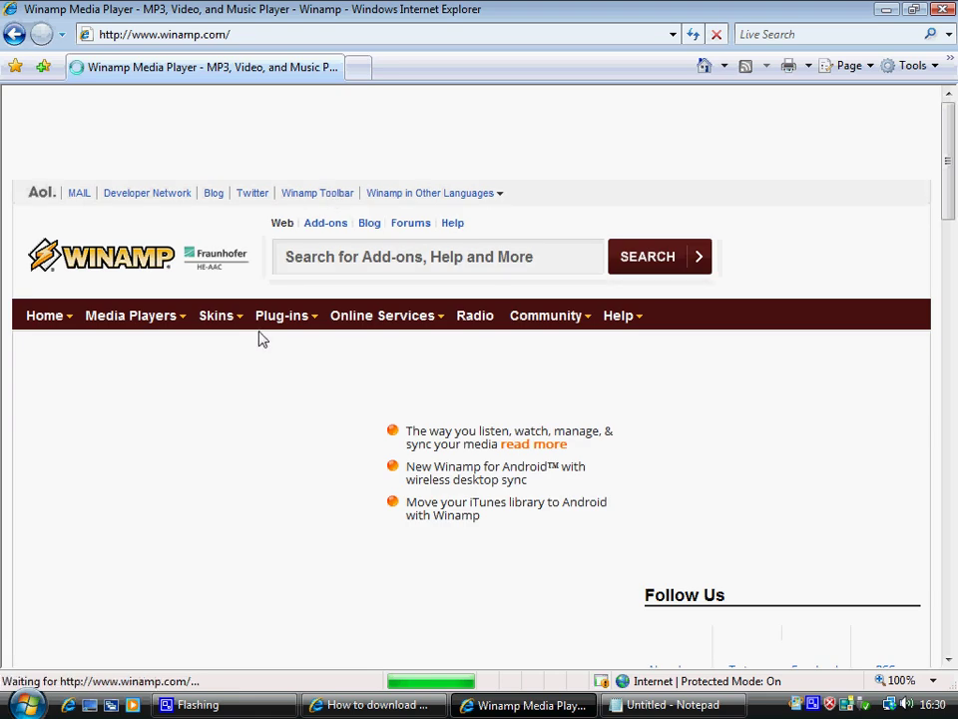
scroll(357, 450, "down", 2)
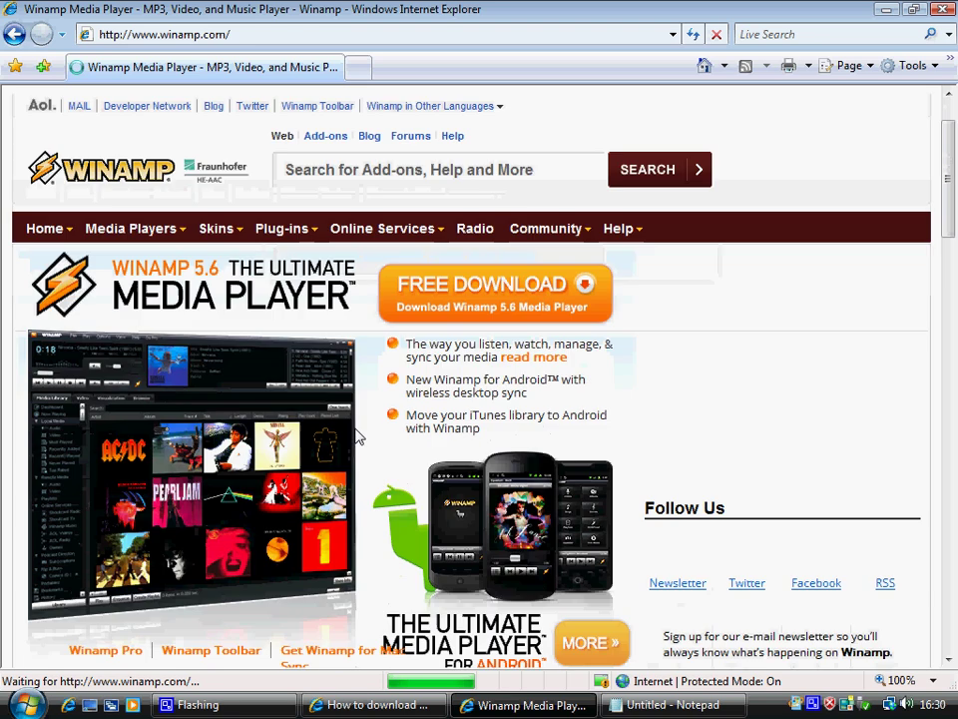
scroll(358, 437, "down", 2)
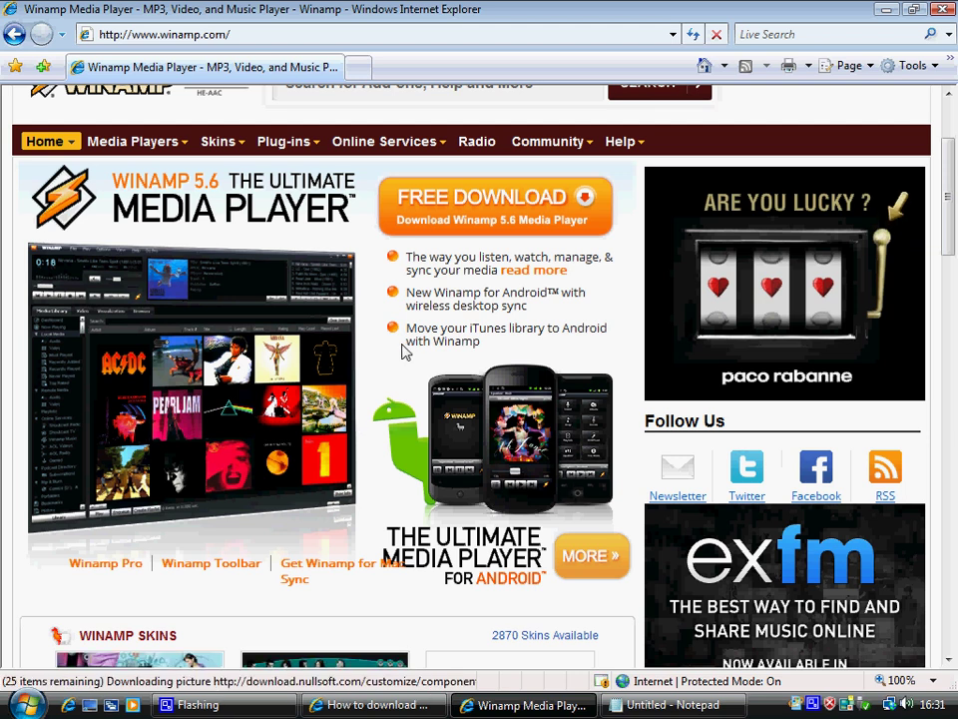
scroll(400, 355, "down", 2)
scroll(396, 360, "down", 2)
scroll(395, 353, "down", 1)
scroll(398, 365, "down", 2)
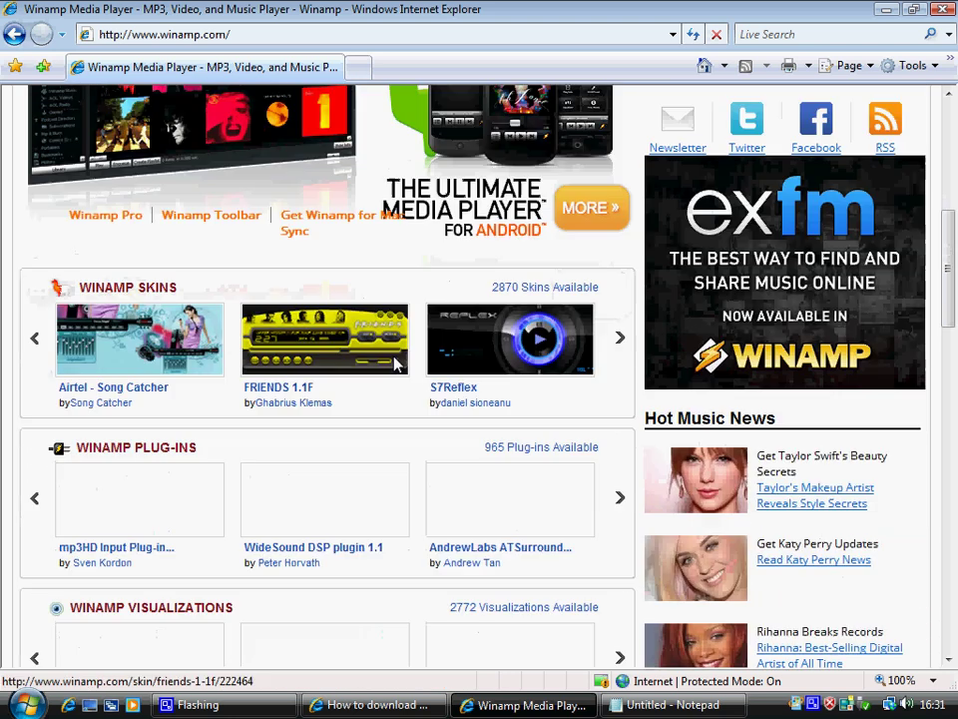
scroll(396, 365, "up", 1)
scroll(396, 364, "up", 8)
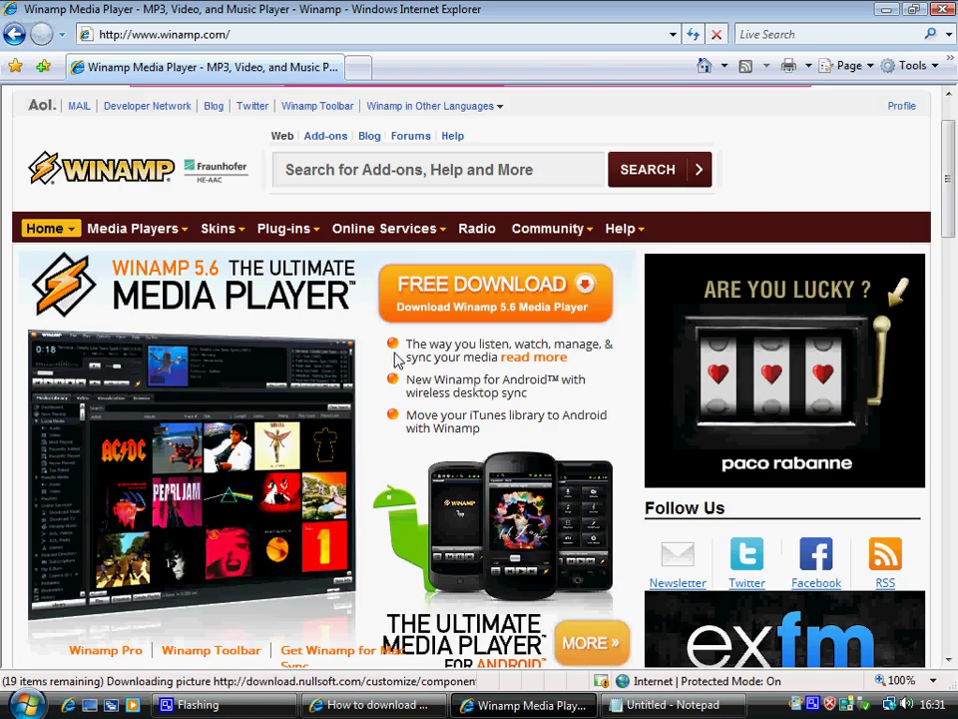
mouse_move(219, 228)
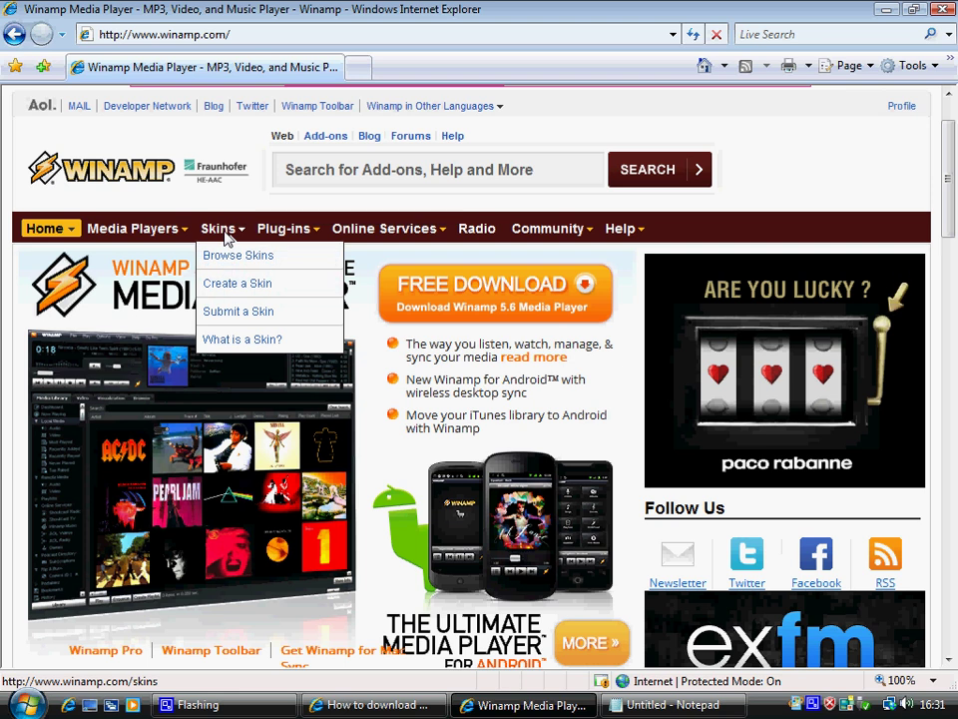
- Scroll through the Winamp homepage again and return to the top
scroll(225, 238, "down", 2)
scroll(224, 238, "down", 2)
scroll(224, 238, "down", 2)
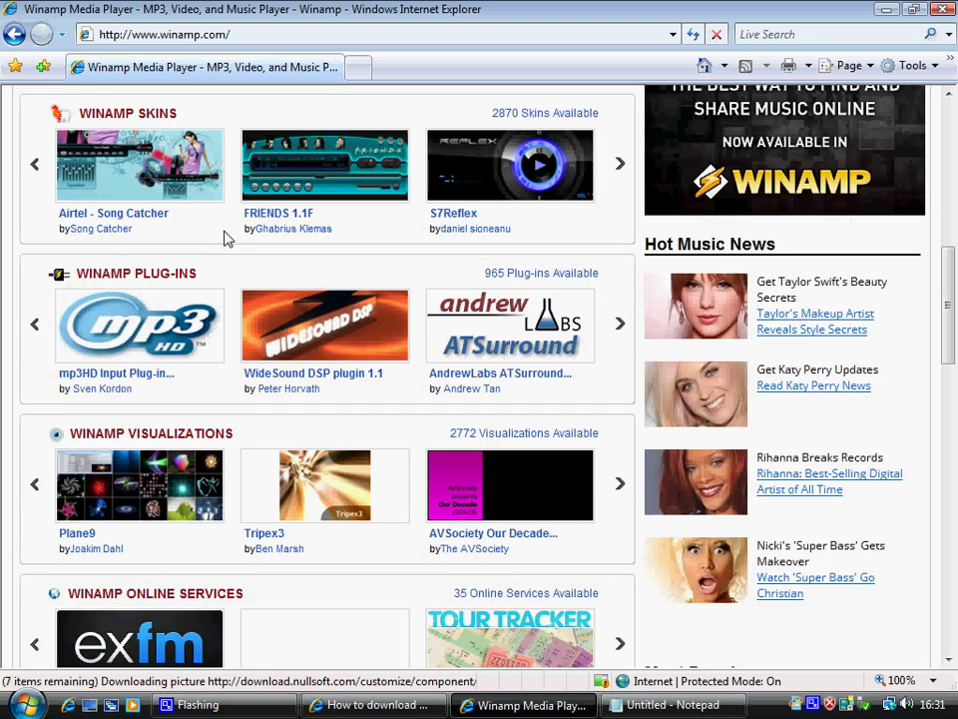
scroll(225, 238, "down", 2)
scroll(224, 238, "up", 2)
scroll(224, 237, "up", 10)
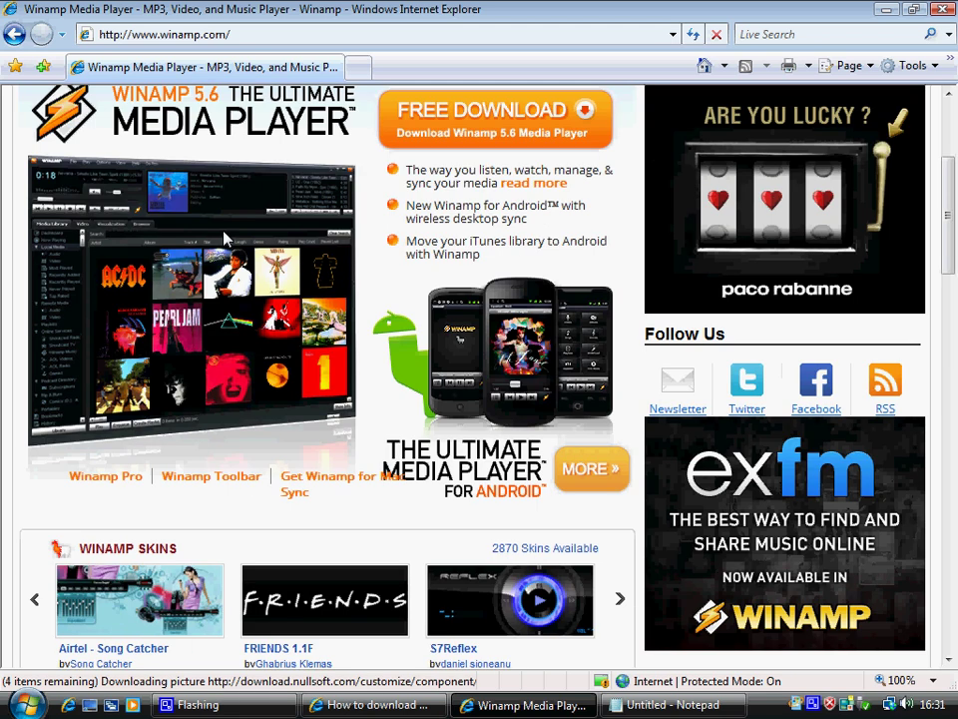
scroll(225, 238, "up", 2)
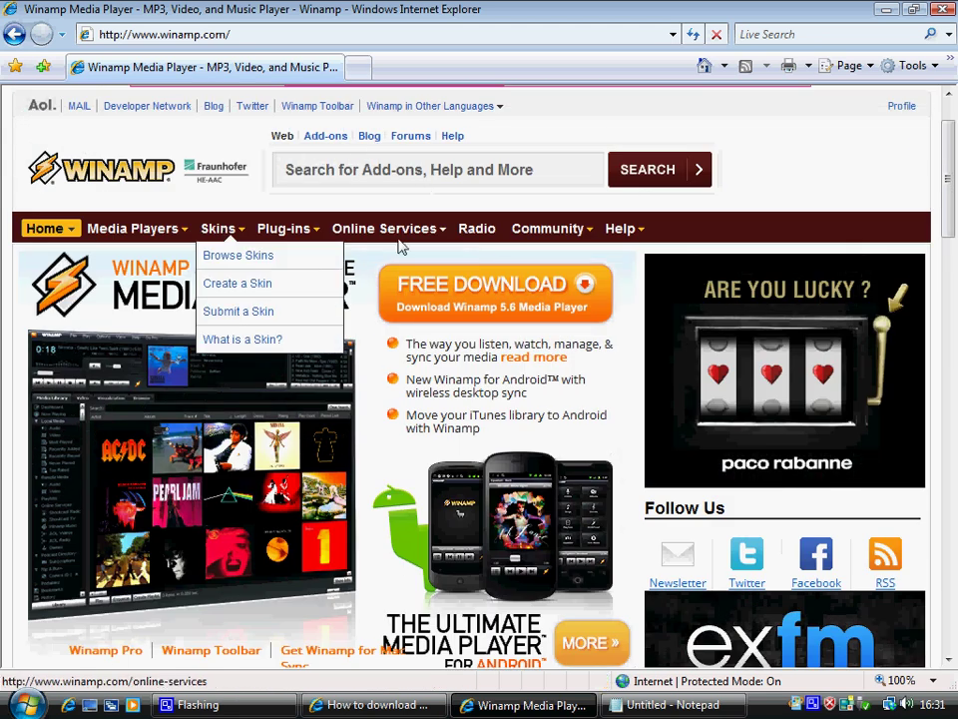
- Go to the Winamp Media Player 5.623 download page and view the Standard vs Pro comparison
left_click(391, 237)
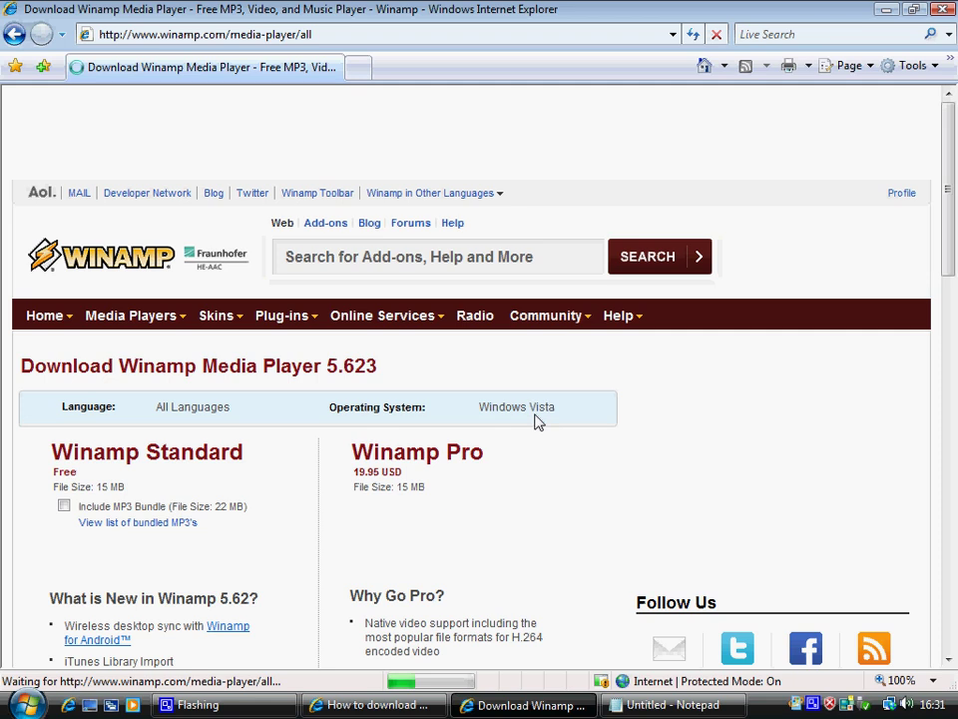
scroll(536, 422, "down", 1)
scroll(537, 423, "down", 1)
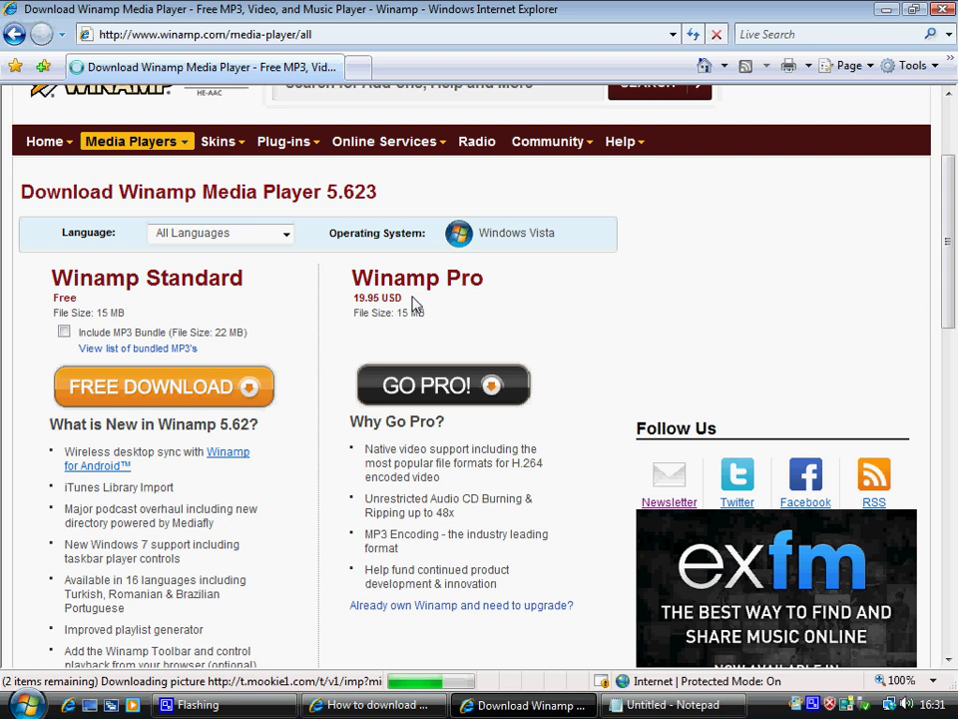
scroll(429, 296, "down", 1)
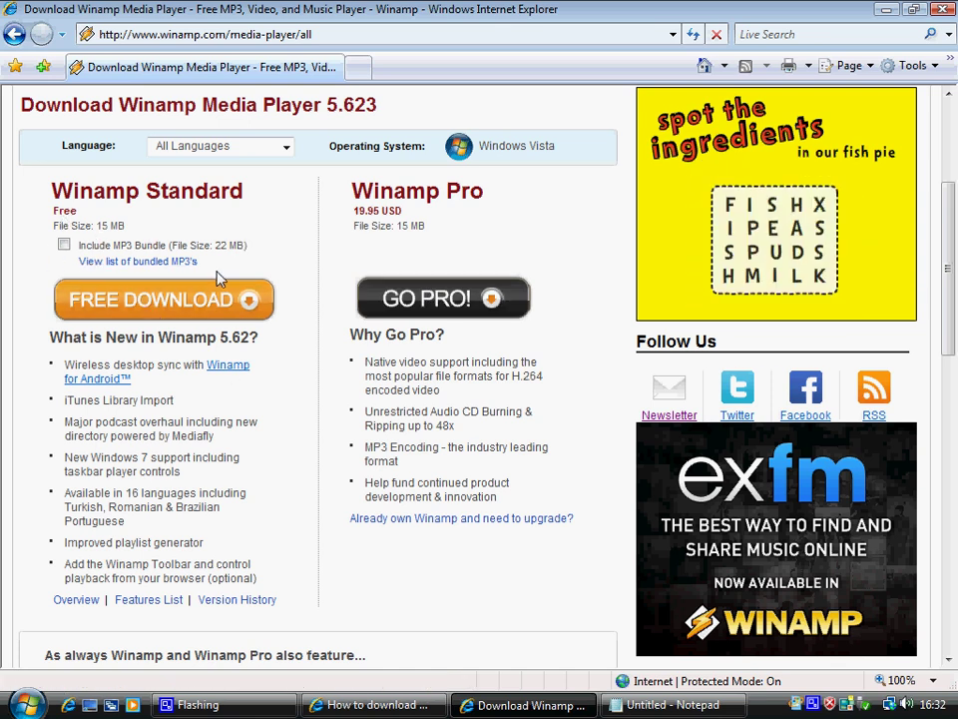
- Save the free Winamp 5.623 Standard installer to the Downloads folder
left_click(167, 300)
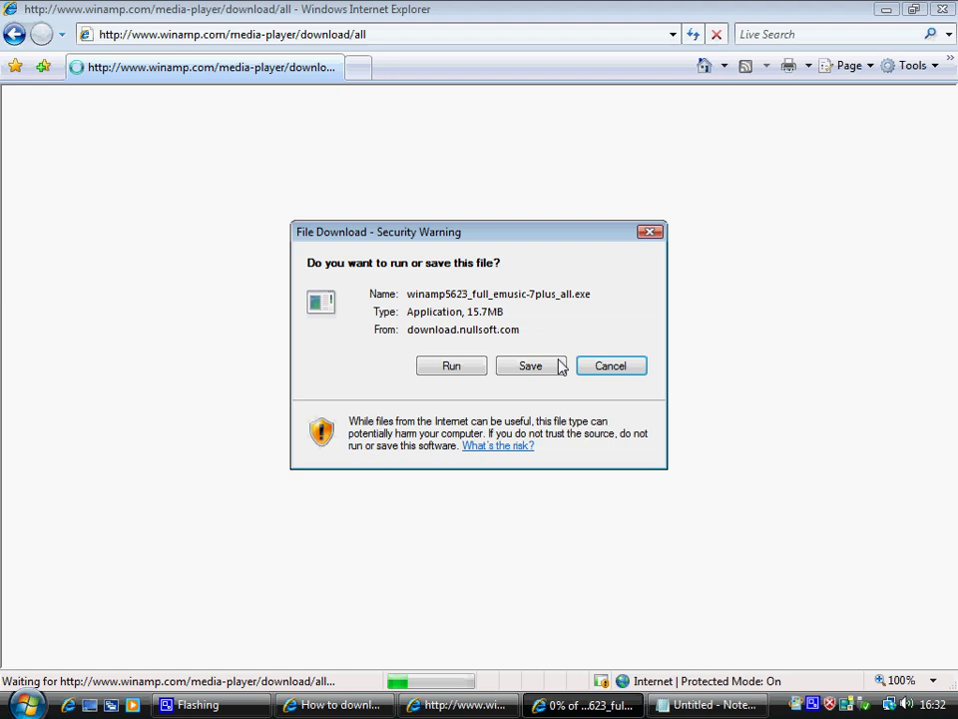
left_click(557, 365)
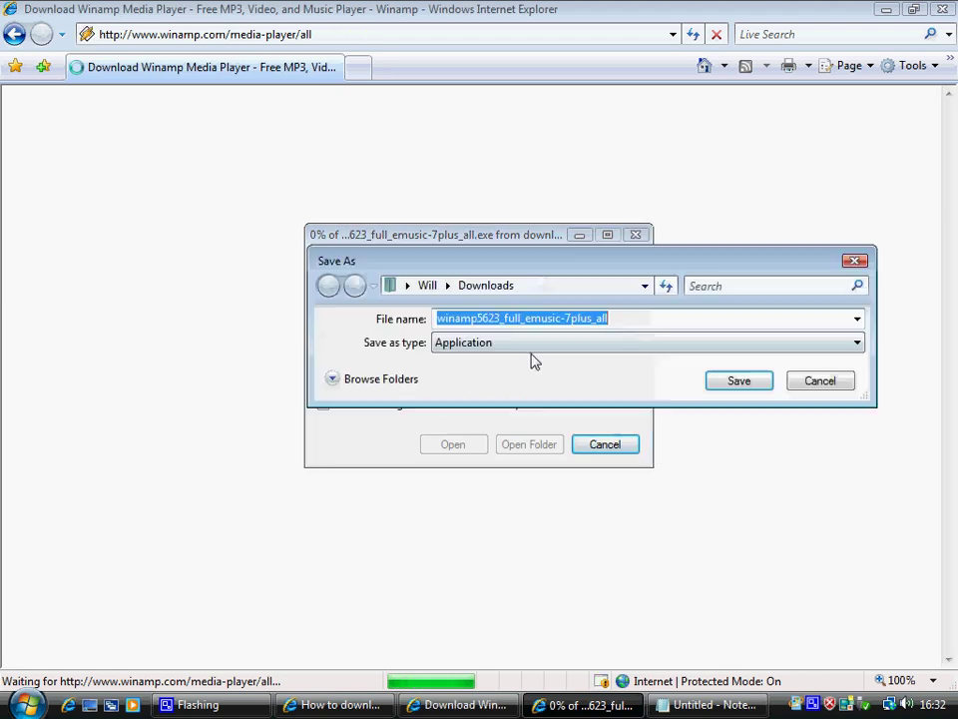
left_click(739, 380)
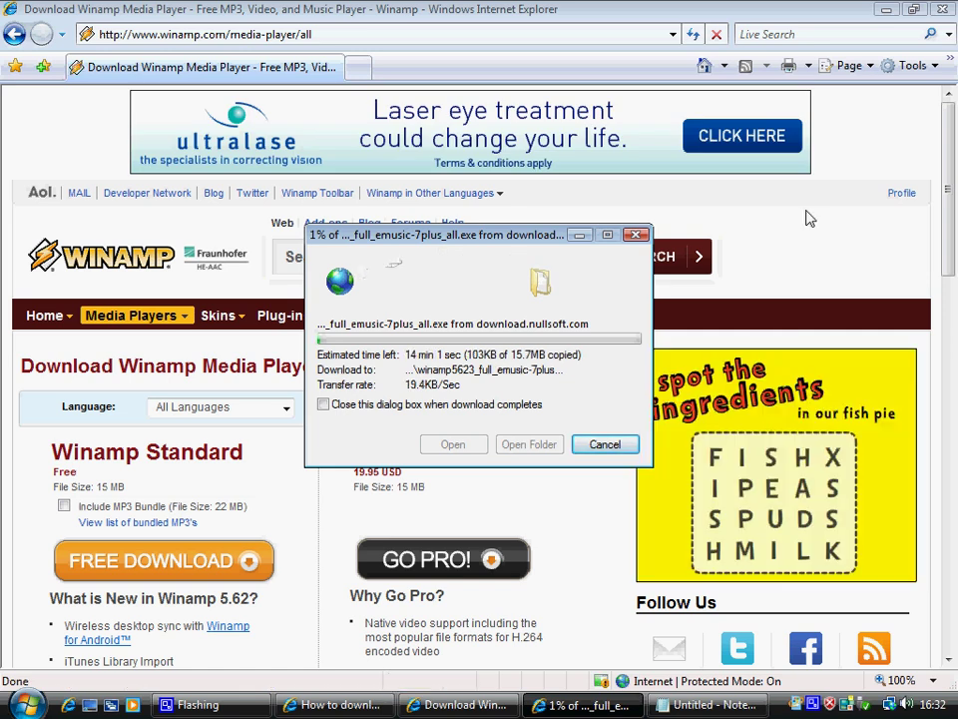
left_click(807, 227)
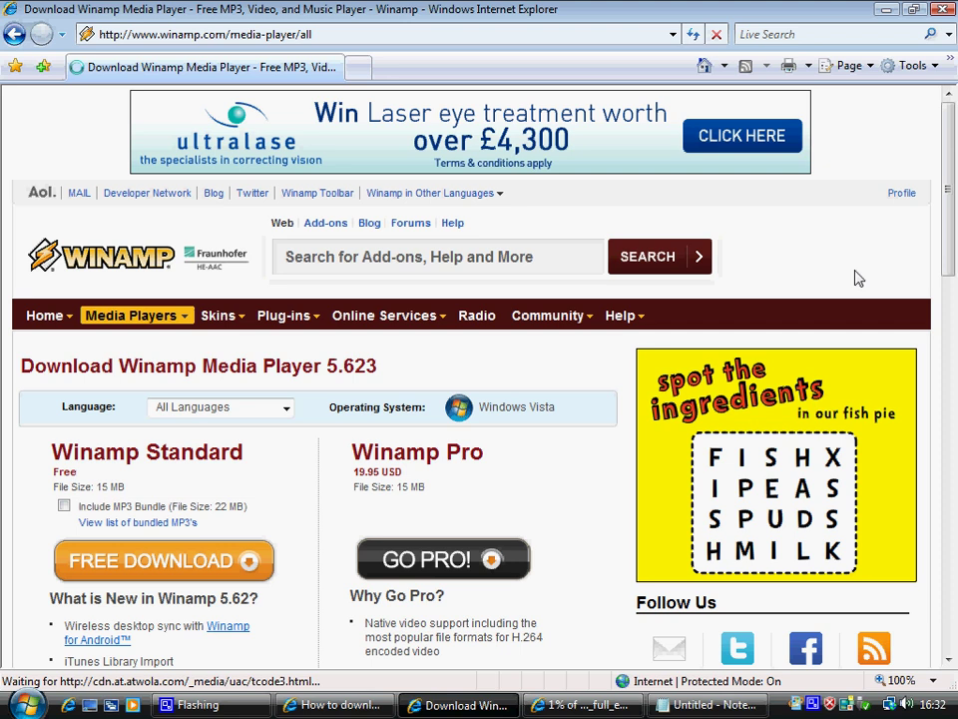
scroll(857, 278, "down", 5)
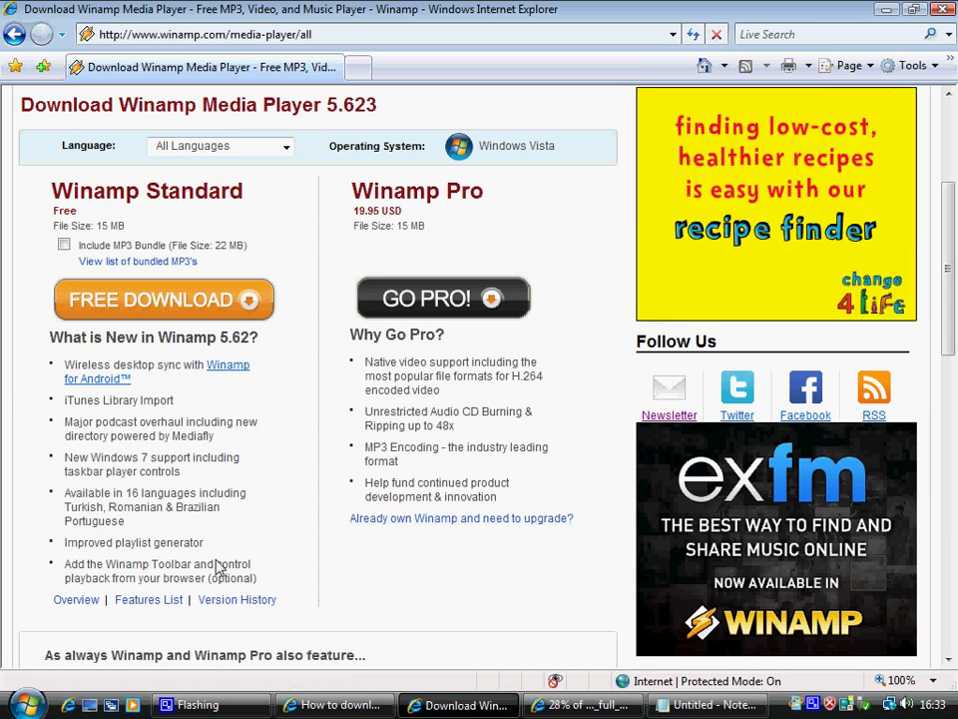
scroll(286, 507, "down", 2)
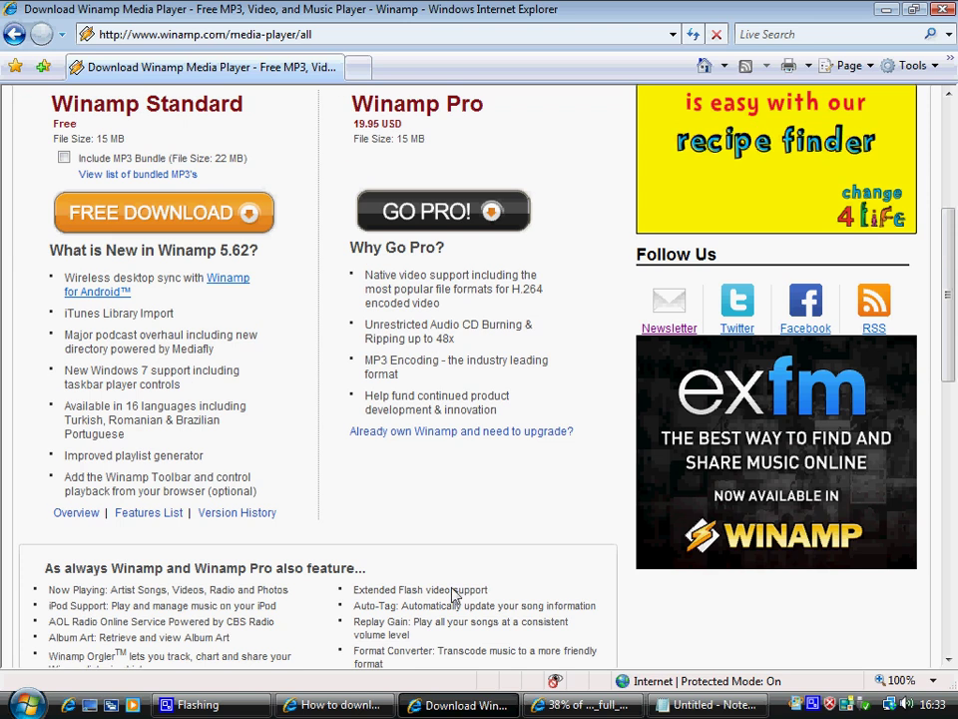
- Pause and hide CamStudio, then run the finished Winamp installer from the download dialog
left_click(814, 704)
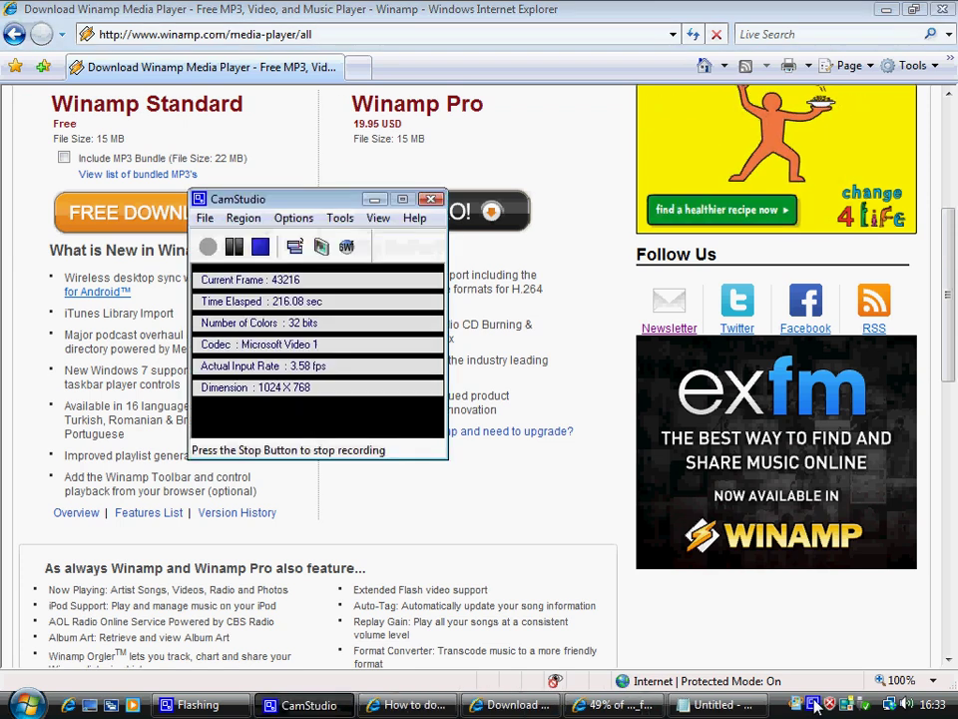
left_click(236, 249)
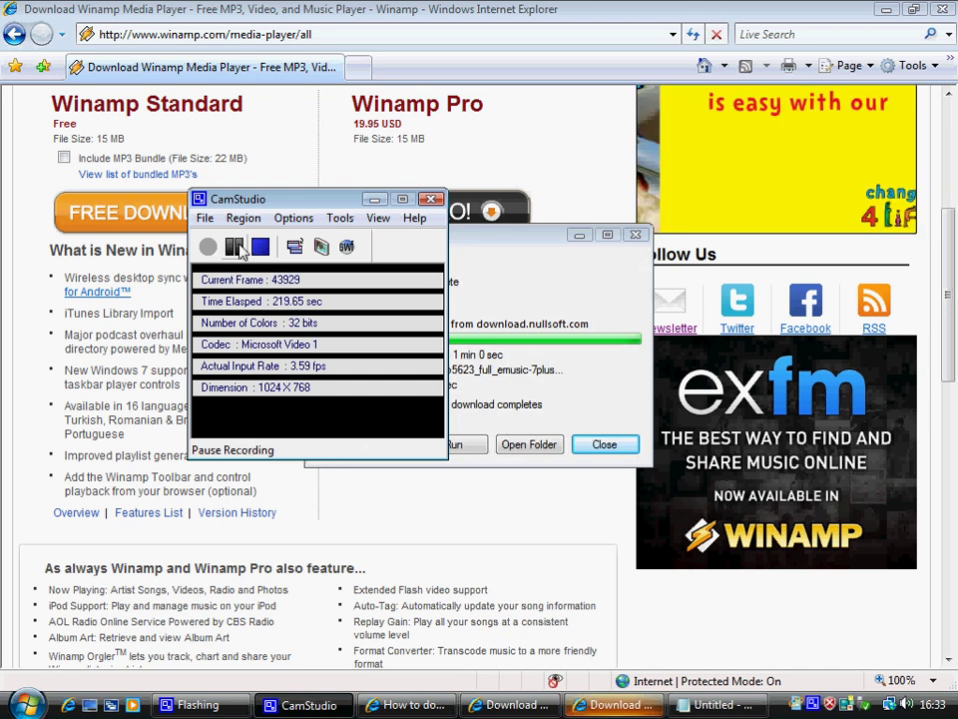
left_click(374, 200)
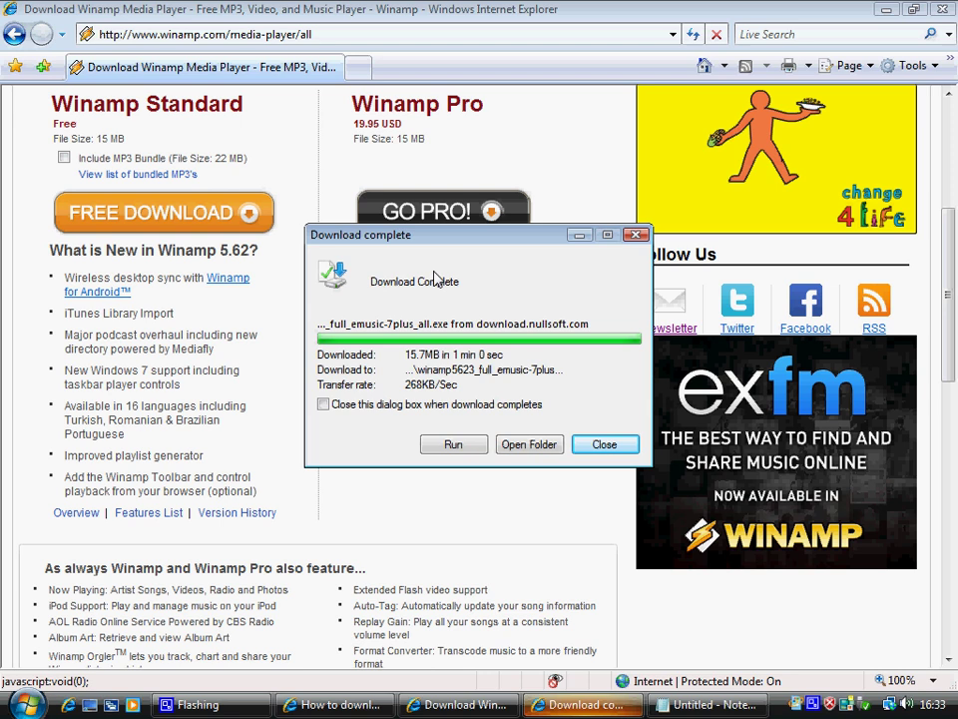
left_click(453, 446)
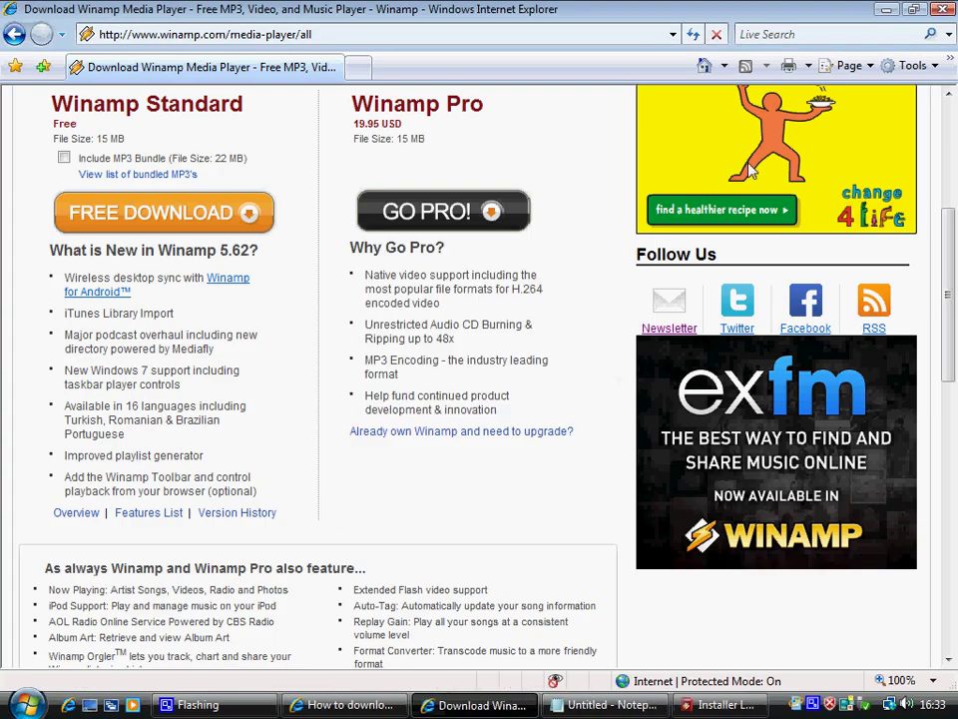
- Confirm English as the installer language, then put the screen recorder back out of the way
left_click(889, 9)
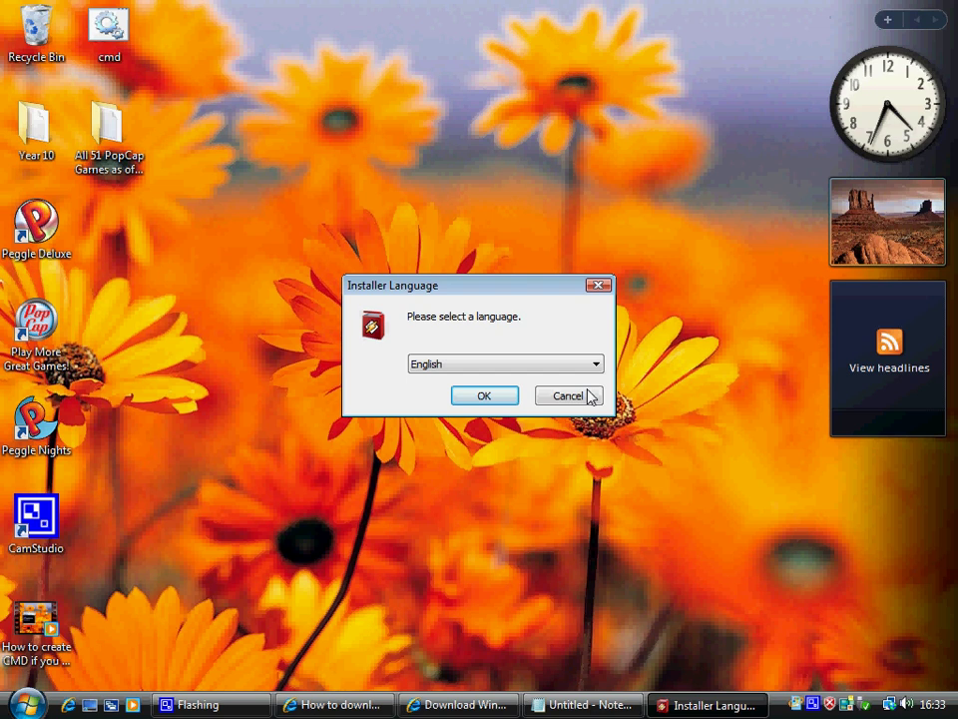
left_click(485, 397)
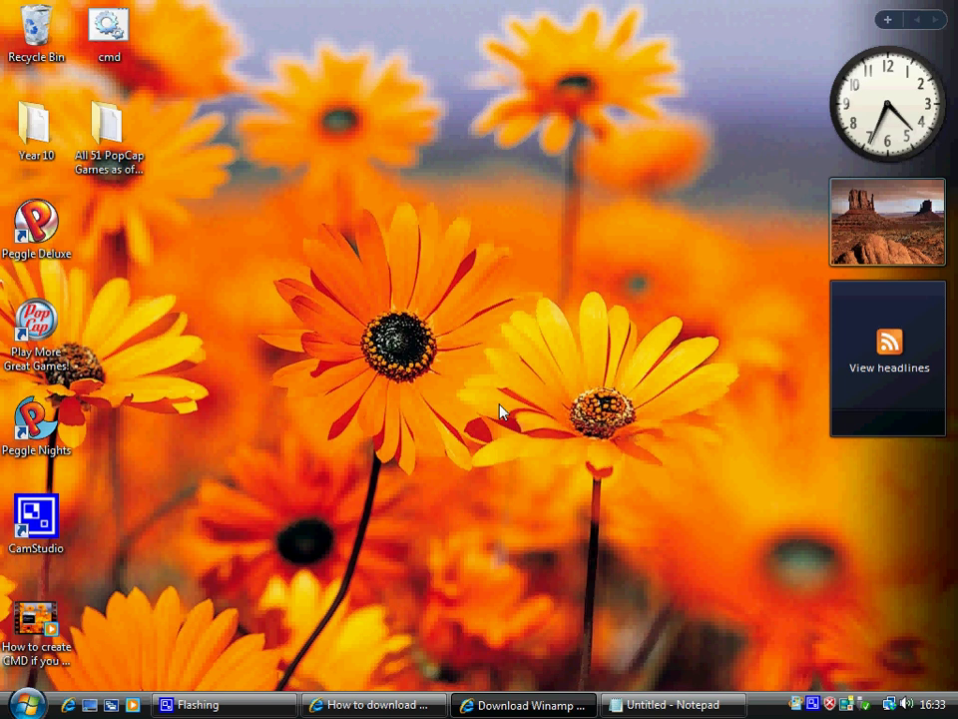
left_click(808, 704)
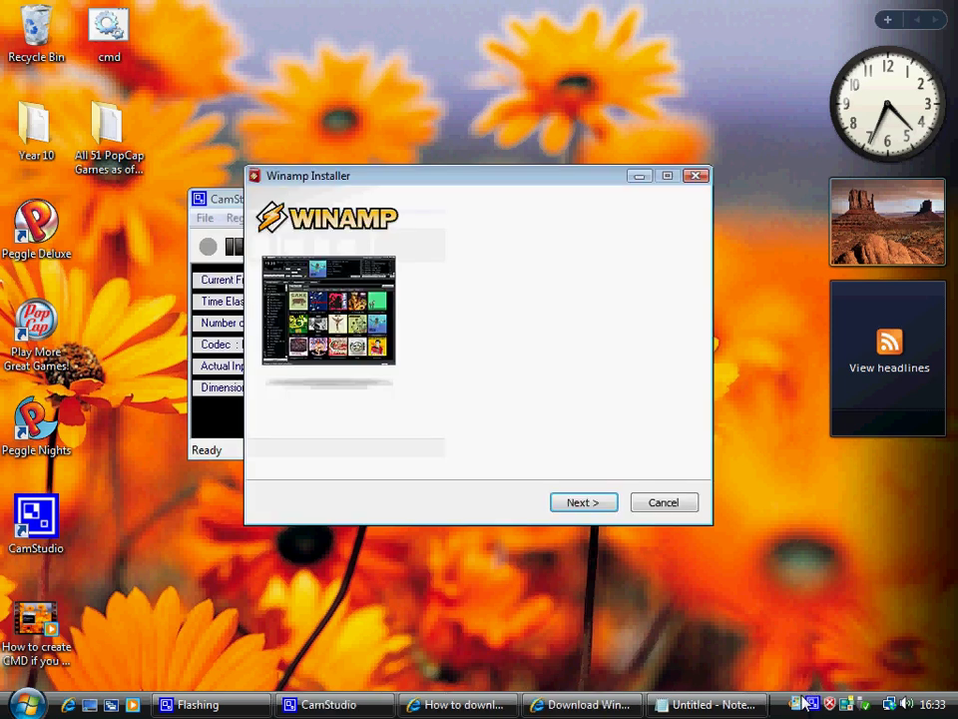
left_click(222, 203)
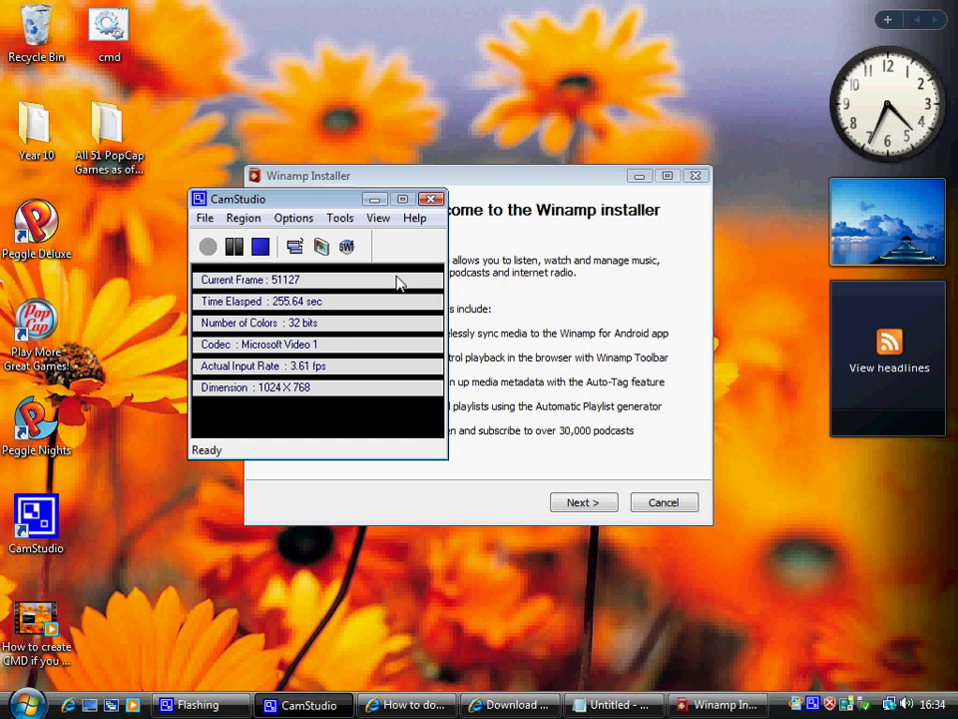
left_click(379, 201)
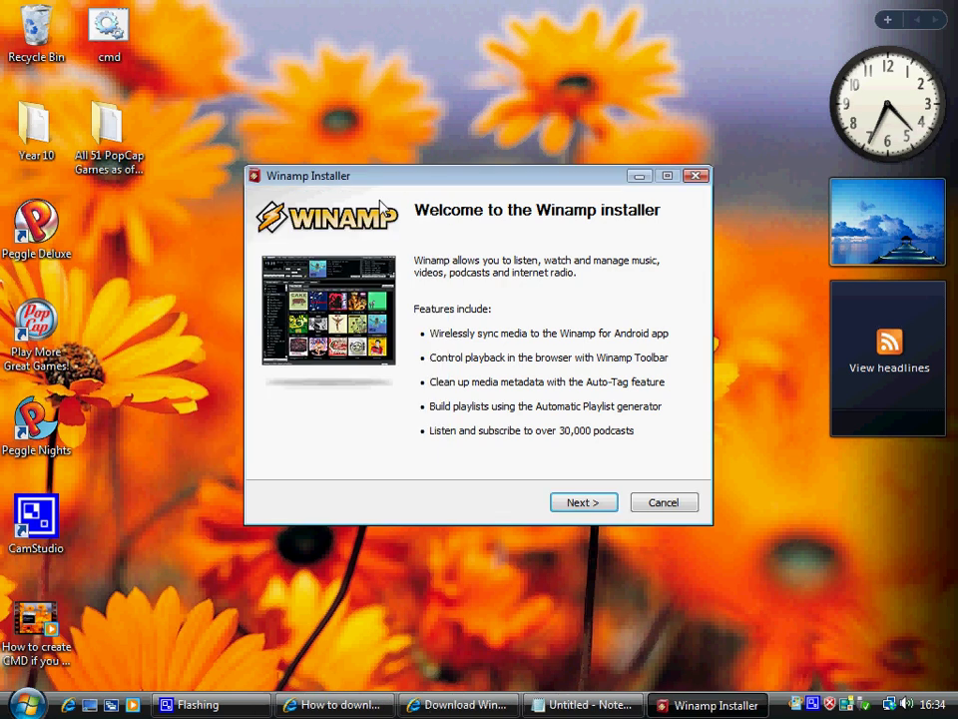
- Accept the licence, keep the default install location, and choose a Full install
left_click(595, 506)
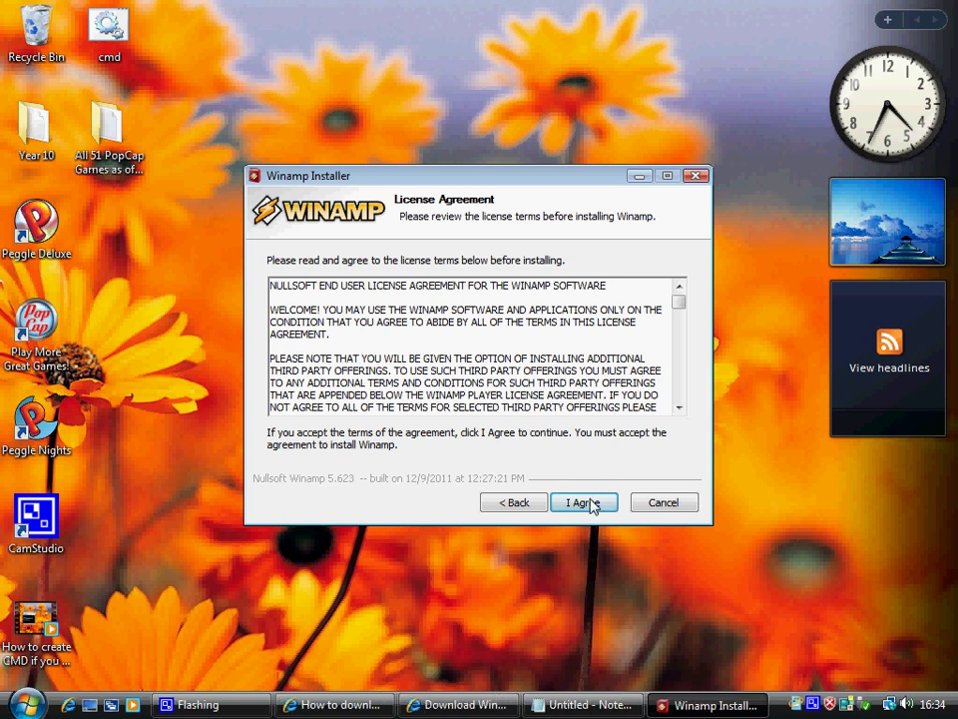
left_click(593, 504)
left_click(589, 504)
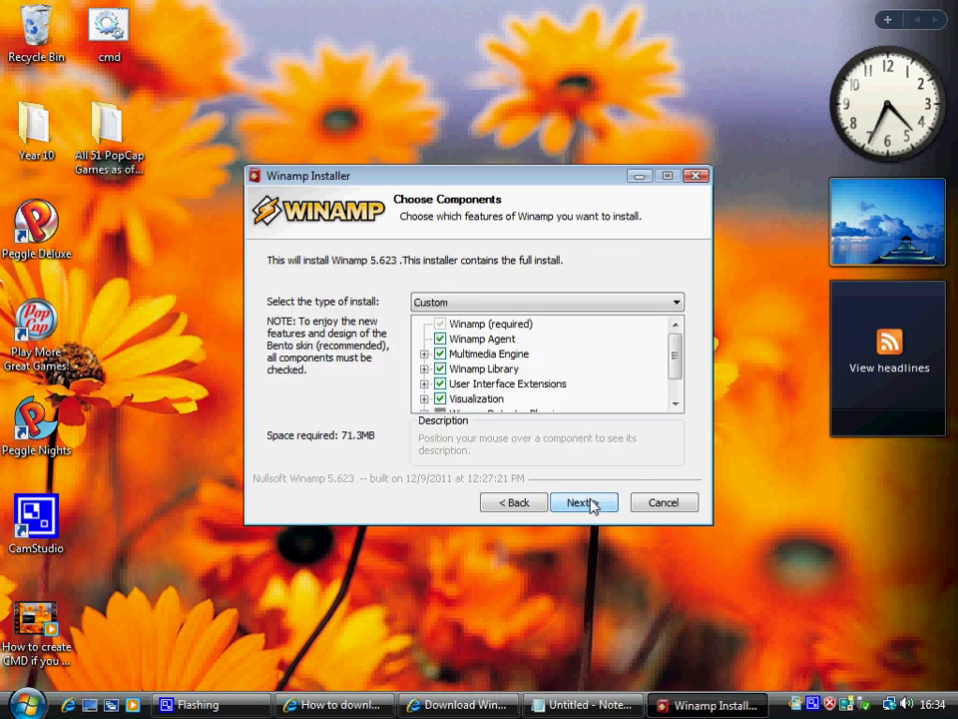
left_click_drag(669, 348, 679, 370)
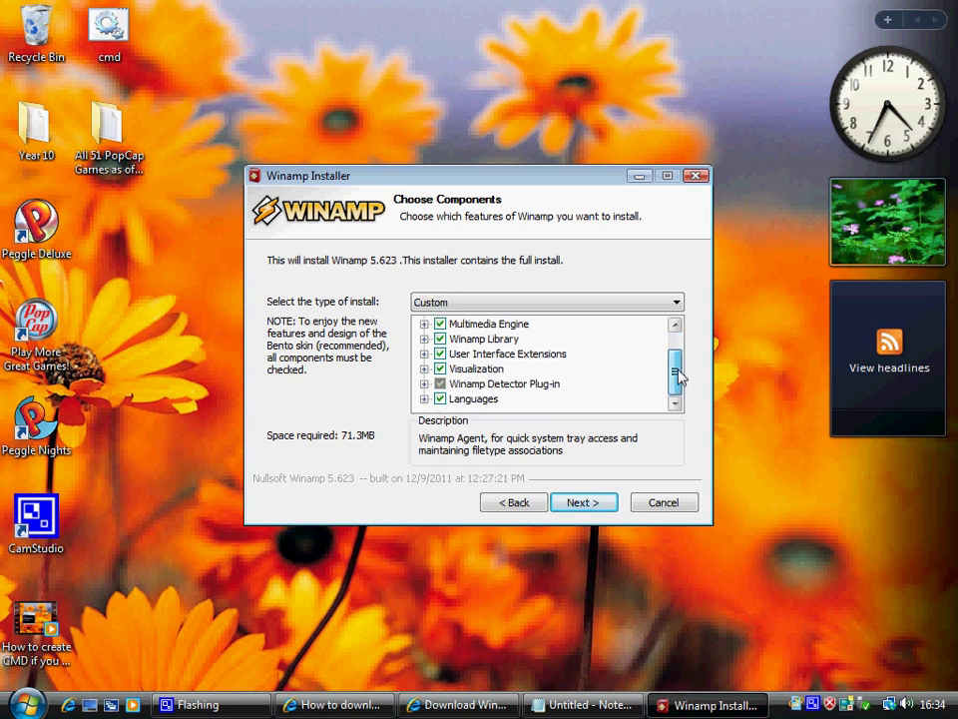
left_click(590, 302)
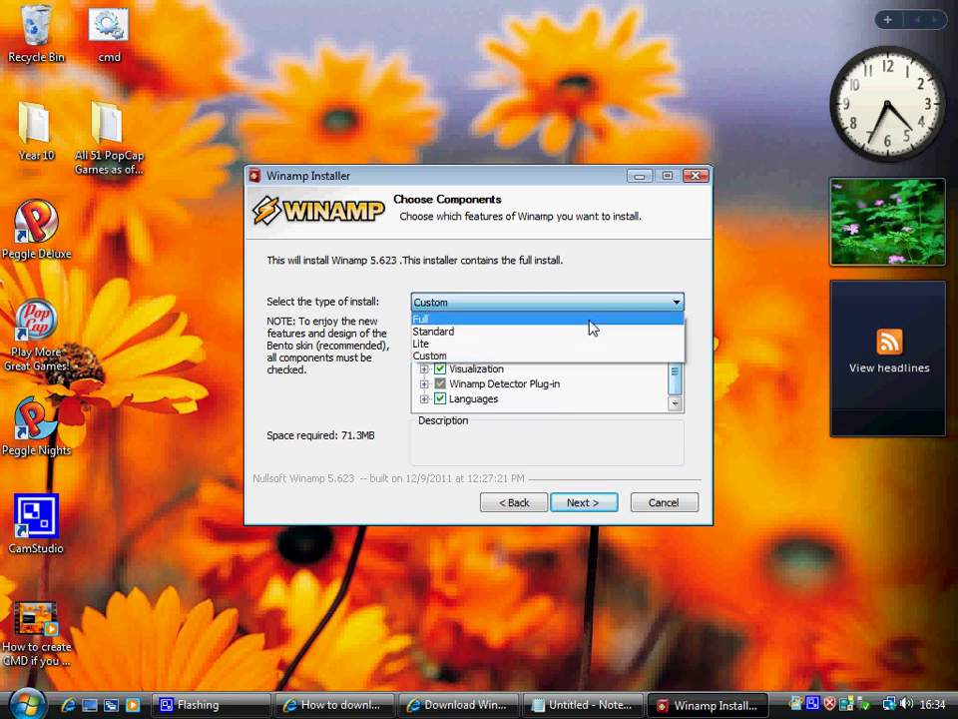
left_click(591, 316)
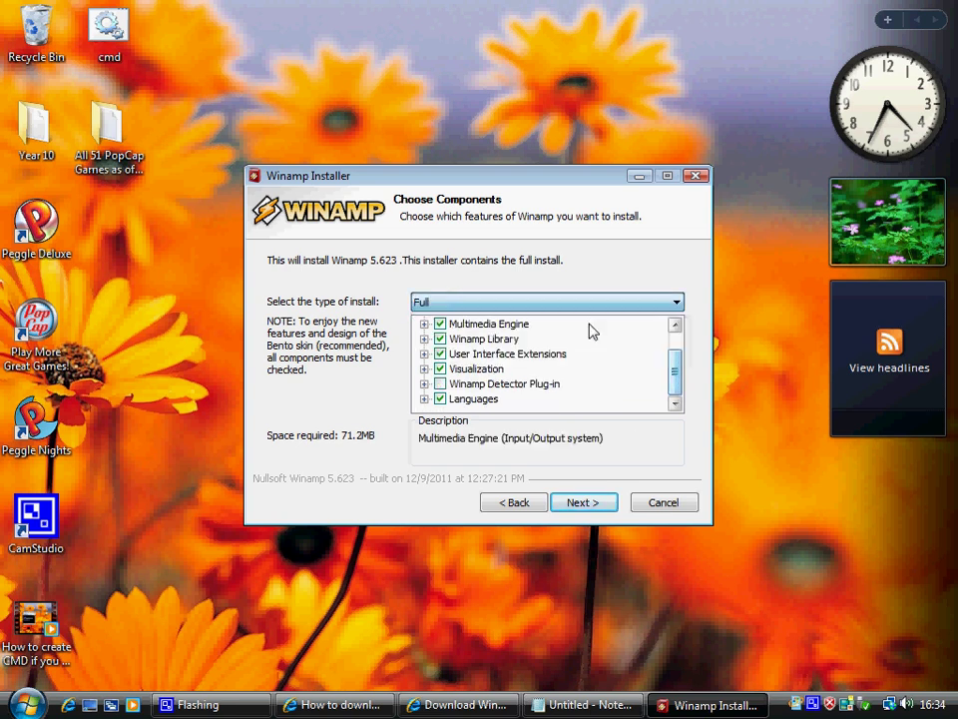
- Inspect the Winamp Detector Plug-in, revert to Full, and keep the default start options
left_click(440, 383)
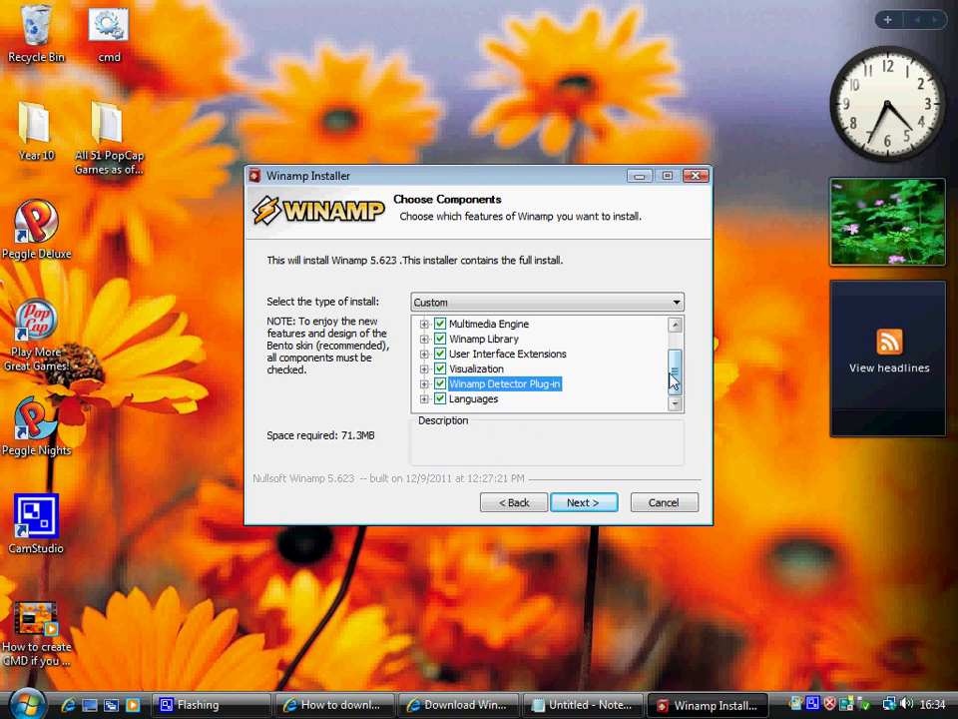
left_click(425, 383)
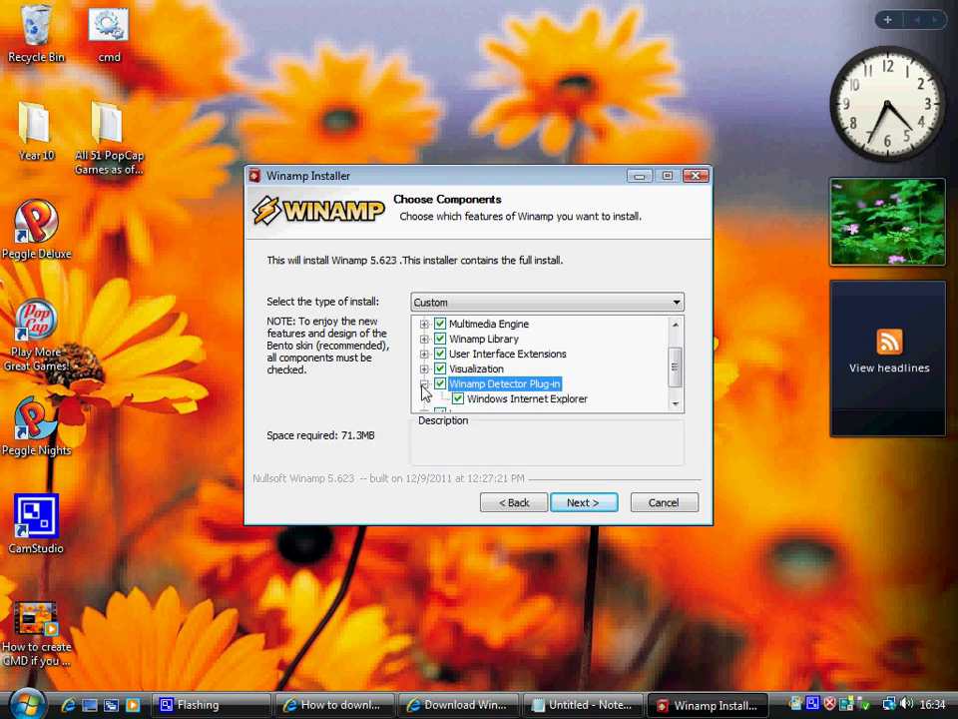
left_click(425, 386)
left_click(476, 301)
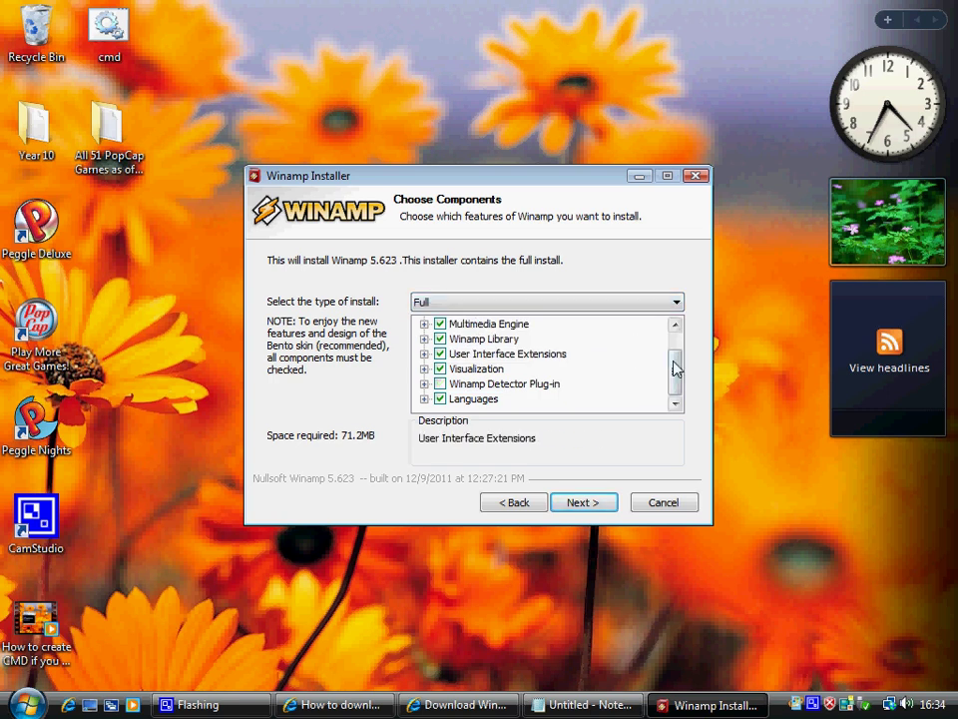
scroll(675, 368, "up", 1)
scroll(601, 385, "down", 1)
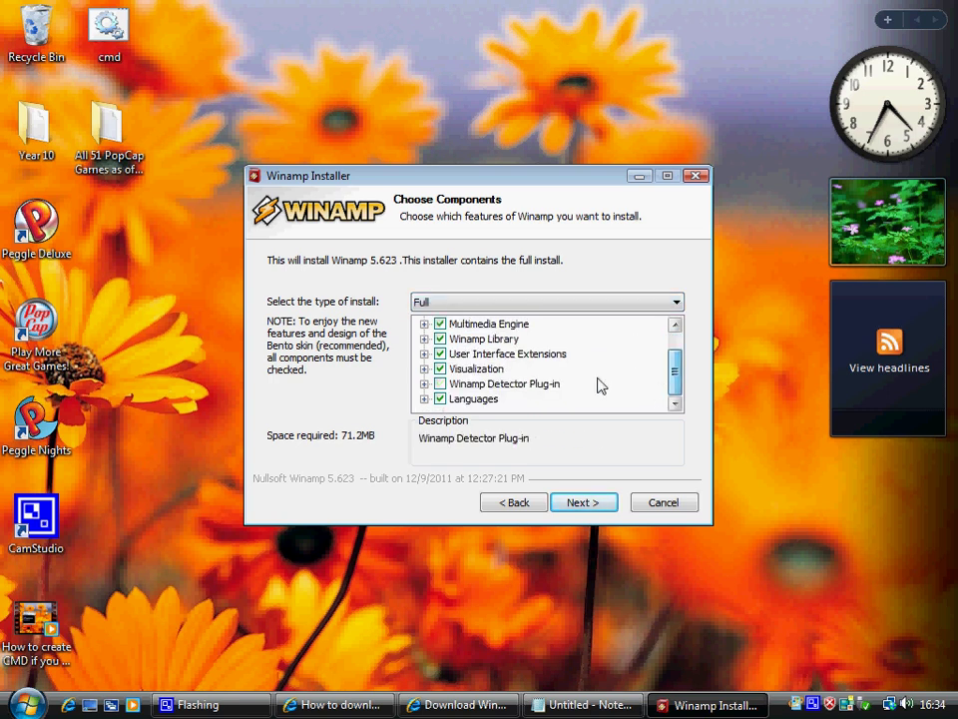
left_click(580, 502)
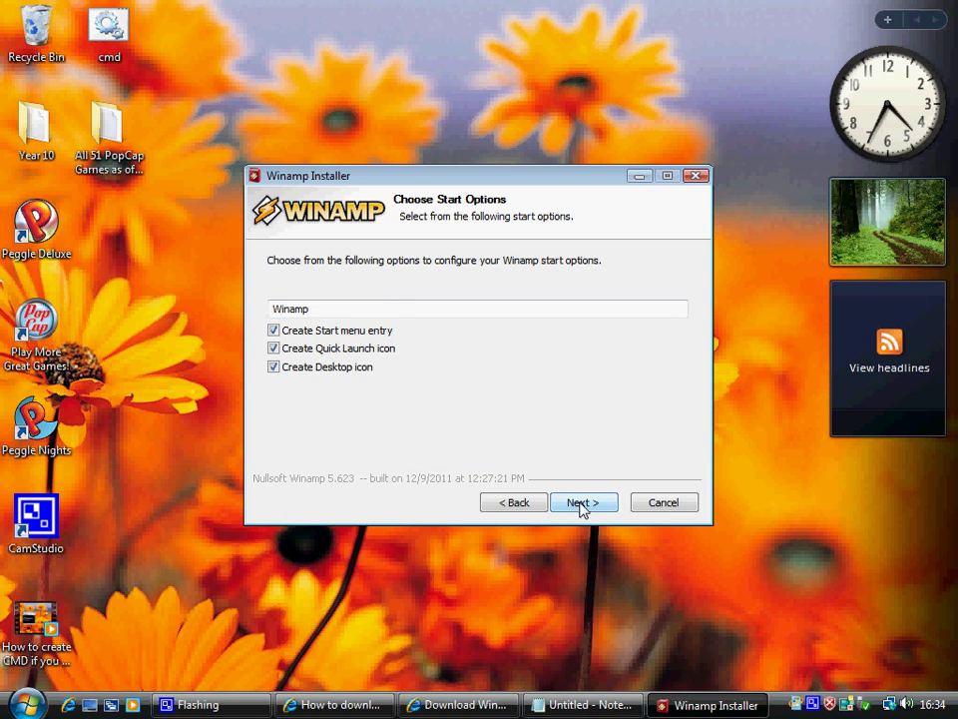
left_click(583, 505)
- Decline the Winamp Toolbar, AOL Search default, eMusic offer and Thirst of Night
left_click(336, 330)
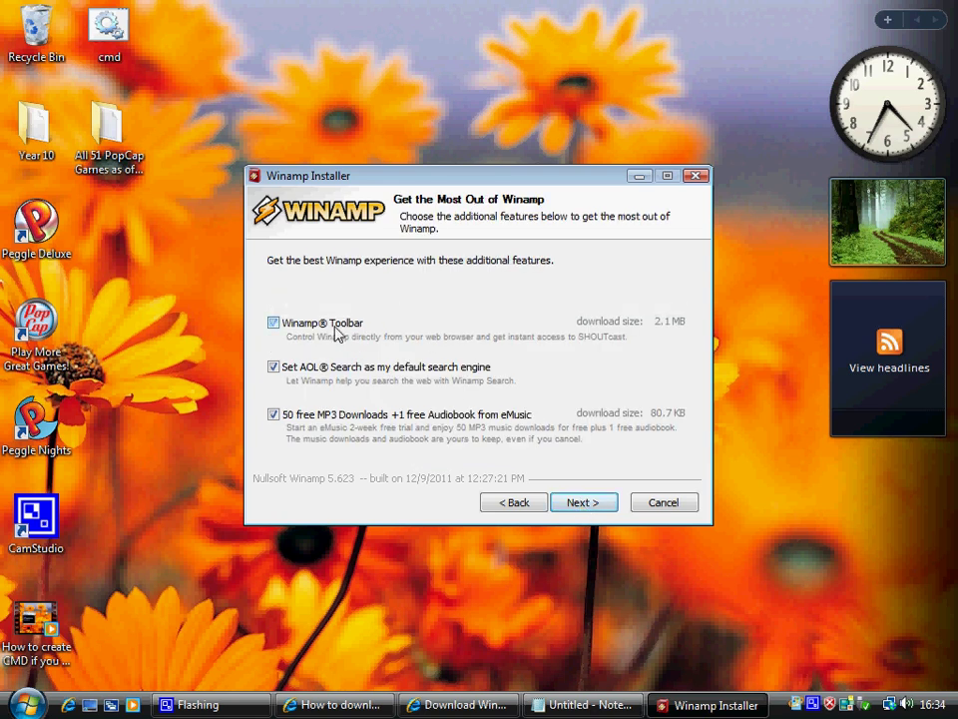
left_click(349, 365)
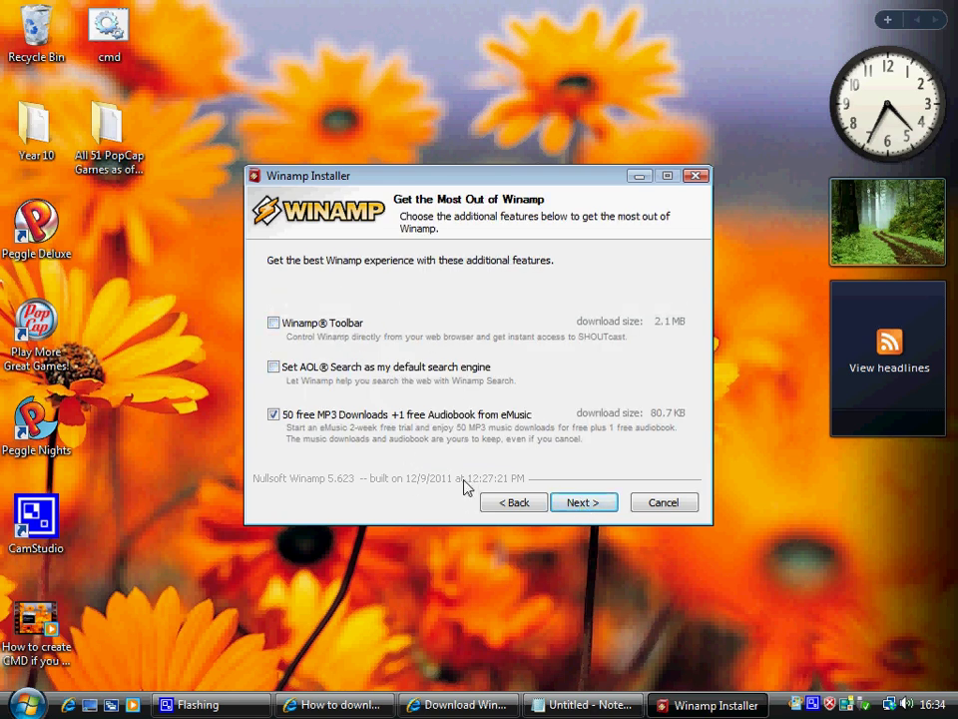
left_click(457, 417)
left_click(589, 503)
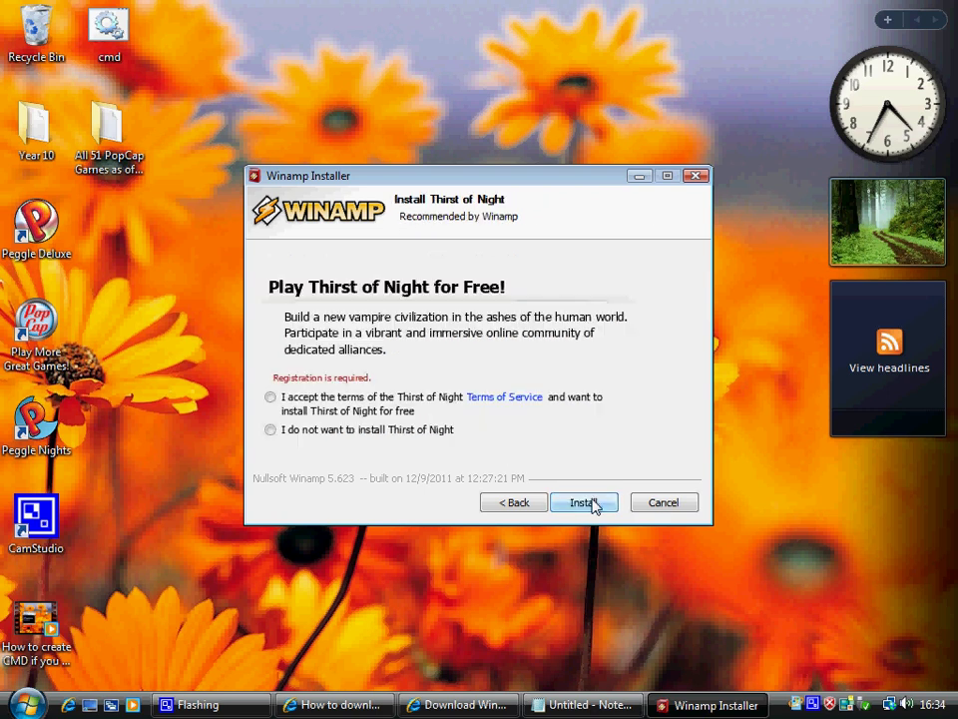
left_click(336, 430)
- Install Winamp 5.623 to completion, glancing at the Notepad notes while it copies files
left_click(598, 509)
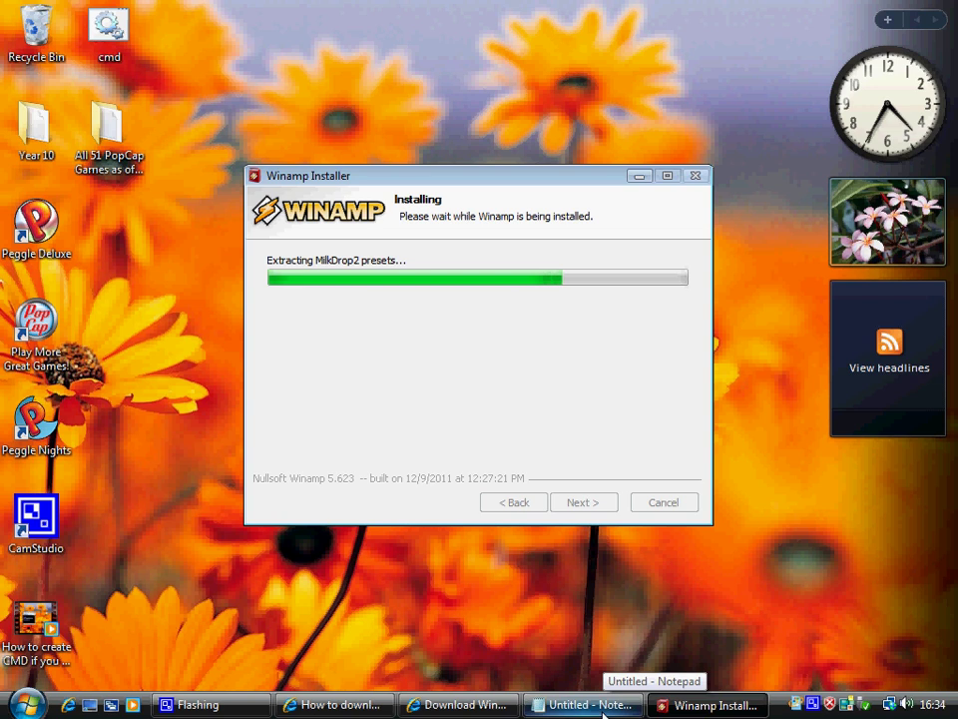
key("alt+Tab")
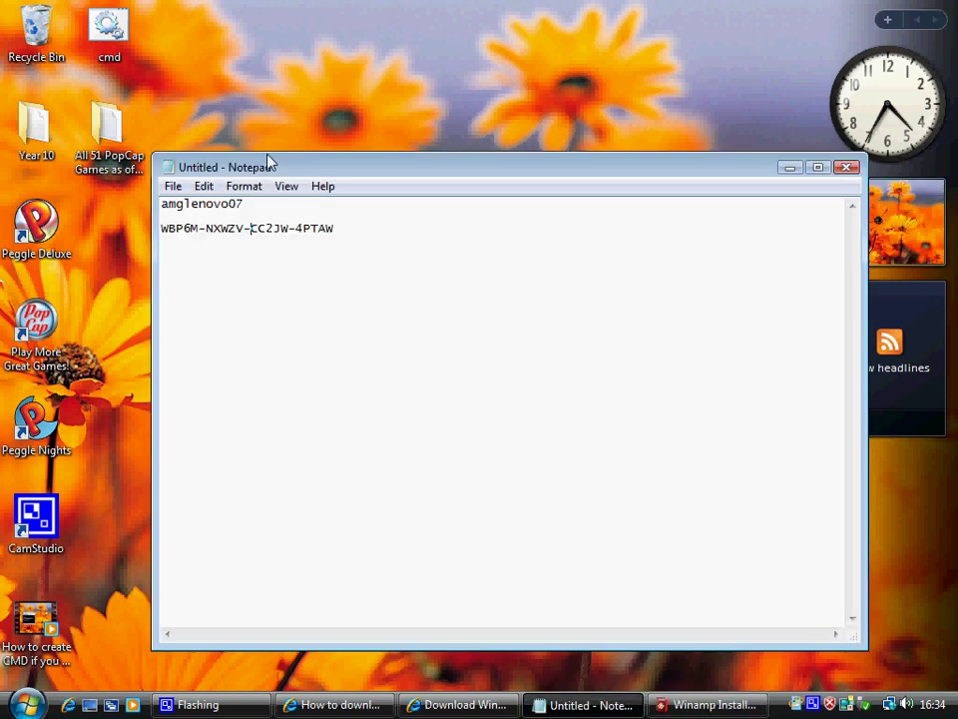
key("alt+Tab")
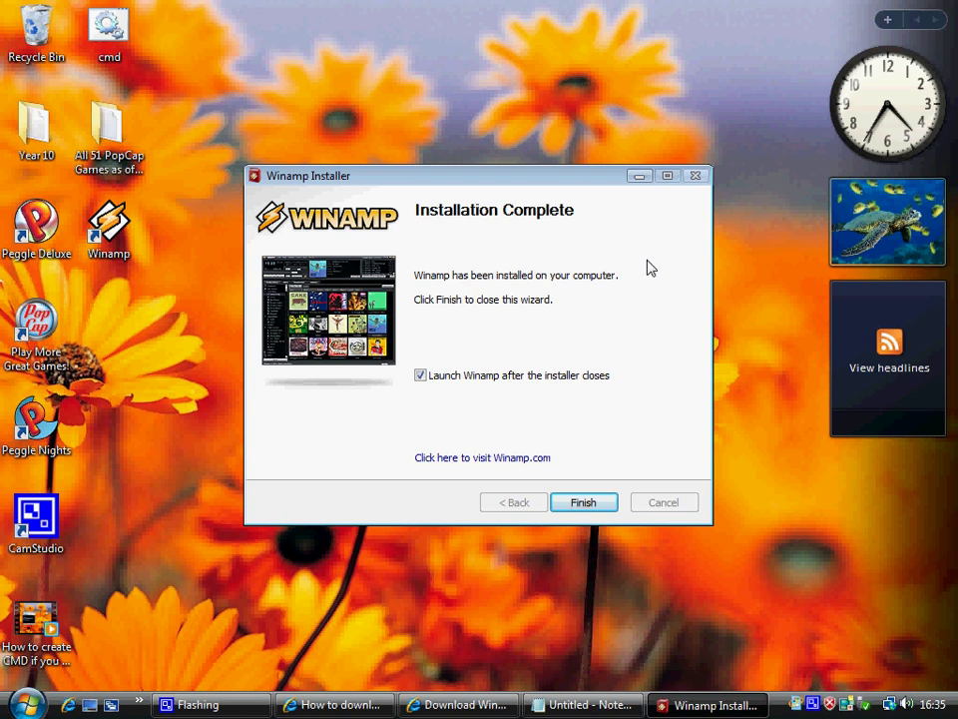
- Finish the installer, keep the Bento skin, add audio CD association, and complete Winamp Setup
left_click(584, 502)
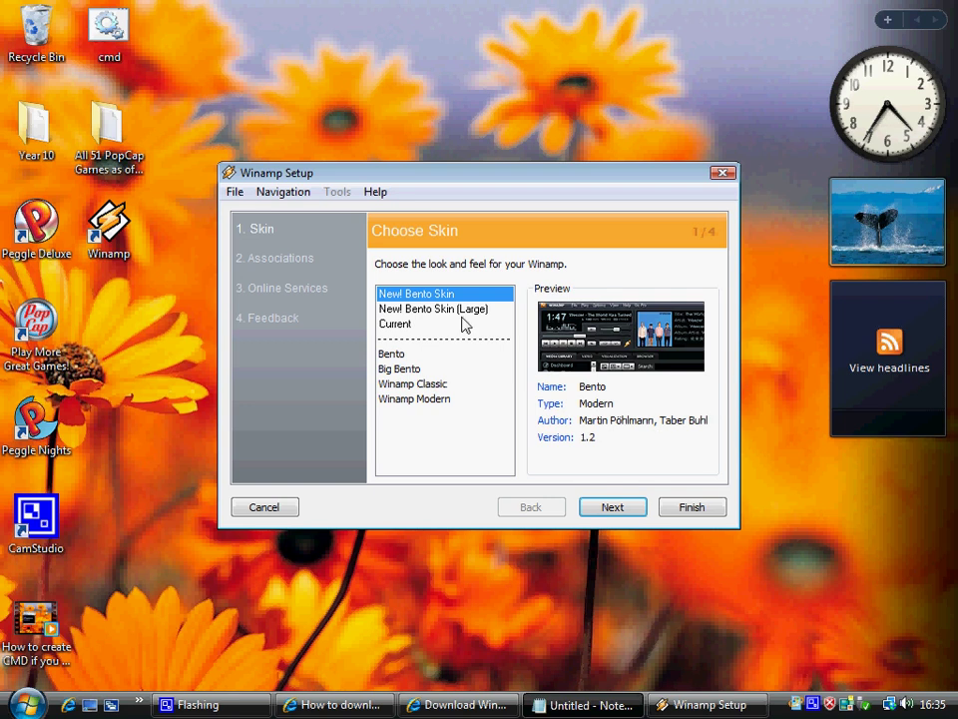
left_click(620, 509)
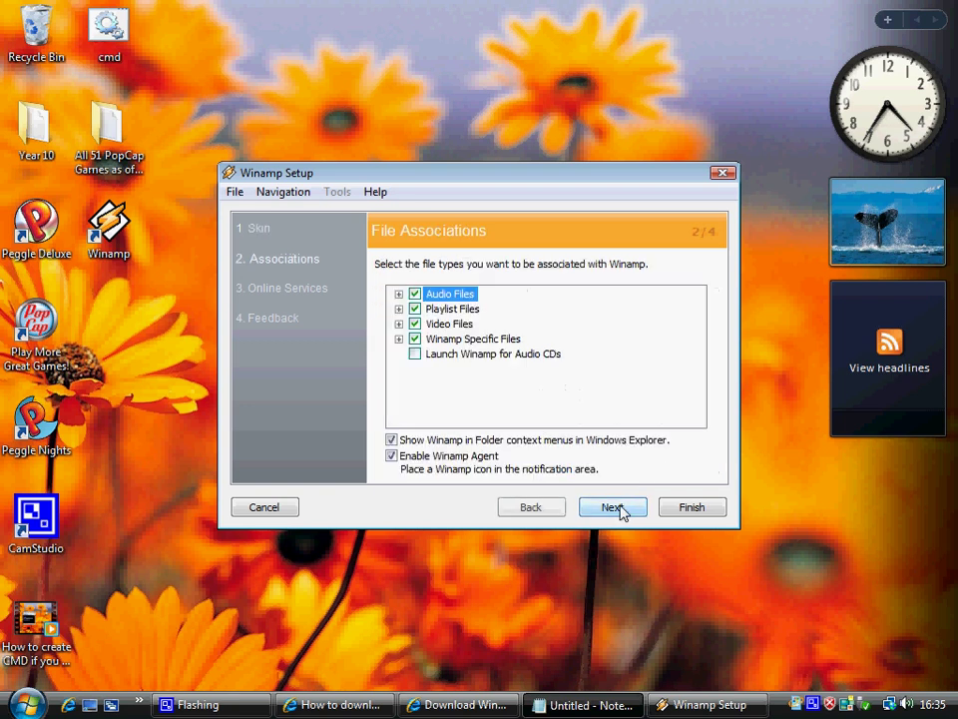
left_click(416, 355)
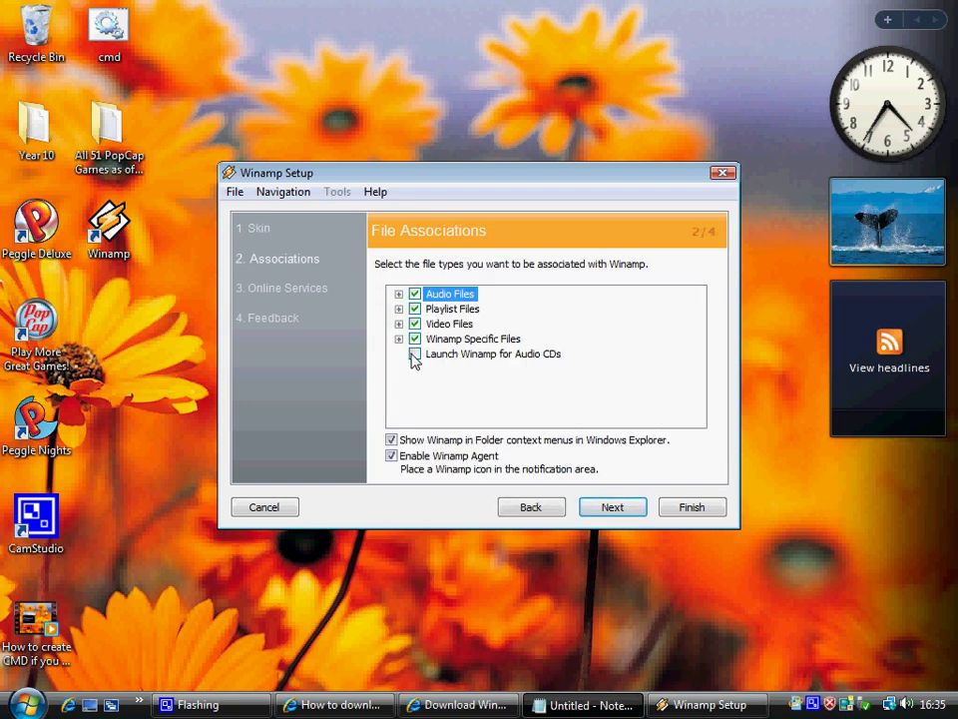
left_click(620, 509)
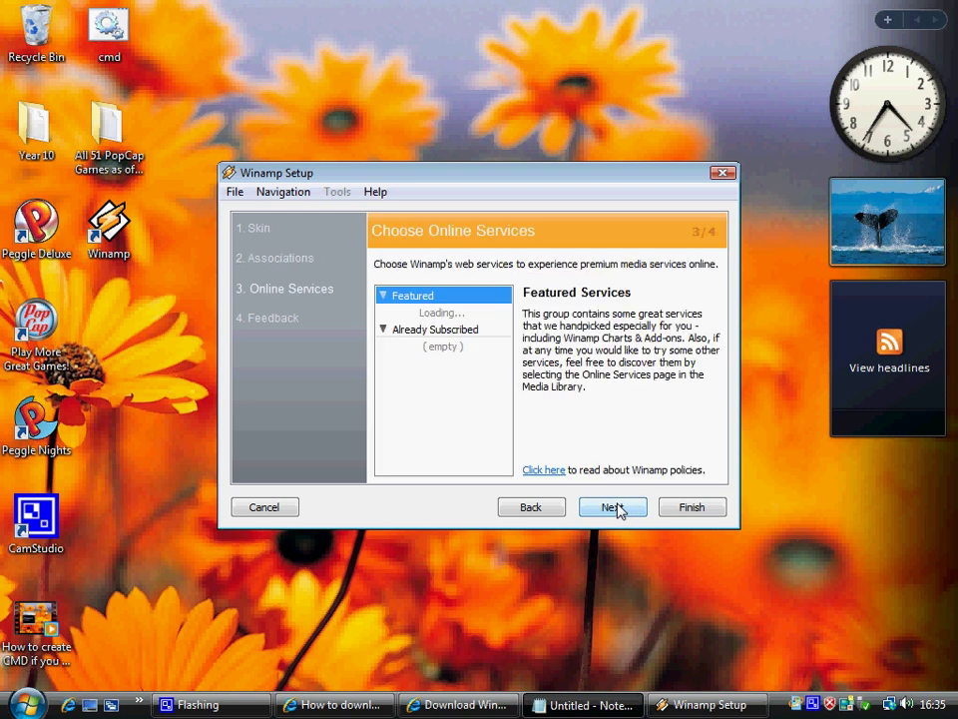
left_click(617, 509)
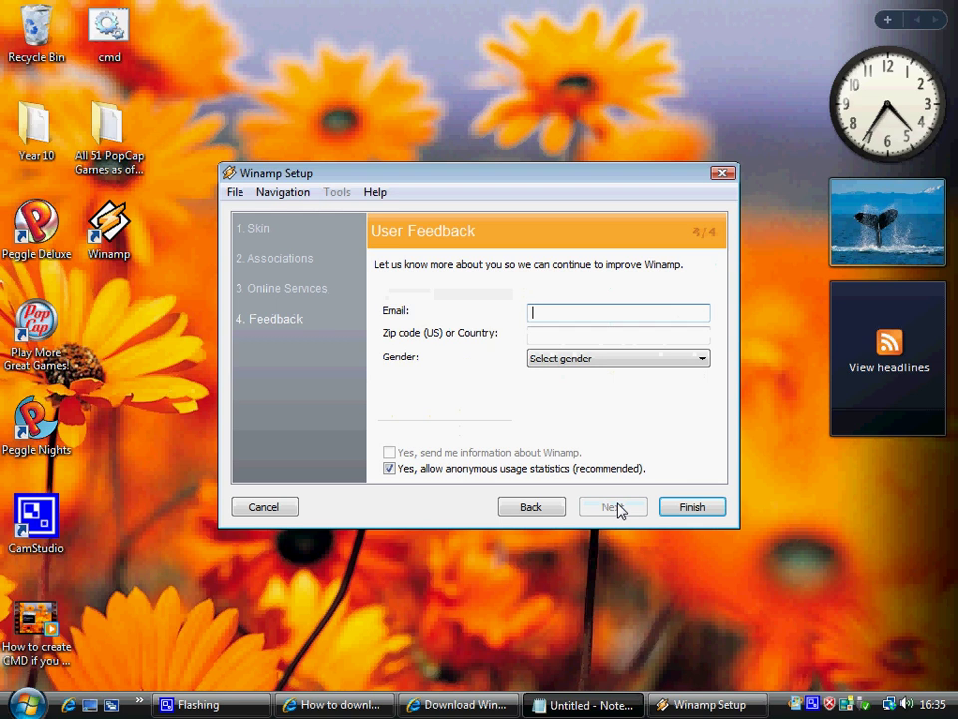
left_click(676, 510)
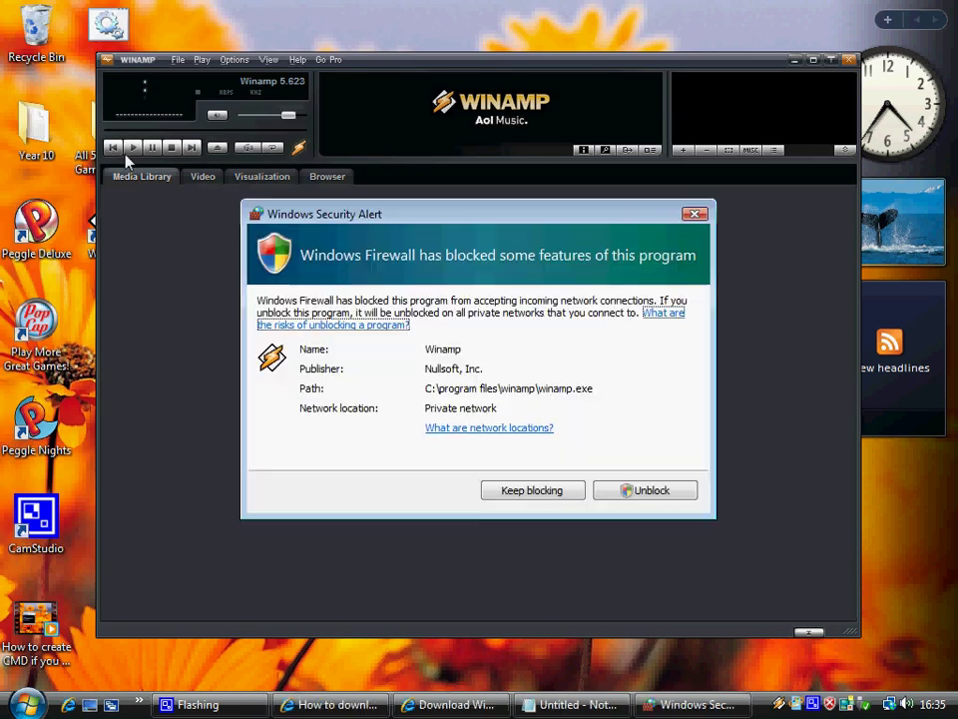
- Unblock Winamp in the firewall, close Add Media, decline the portable player, and maximize Winamp
left_click(627, 412)
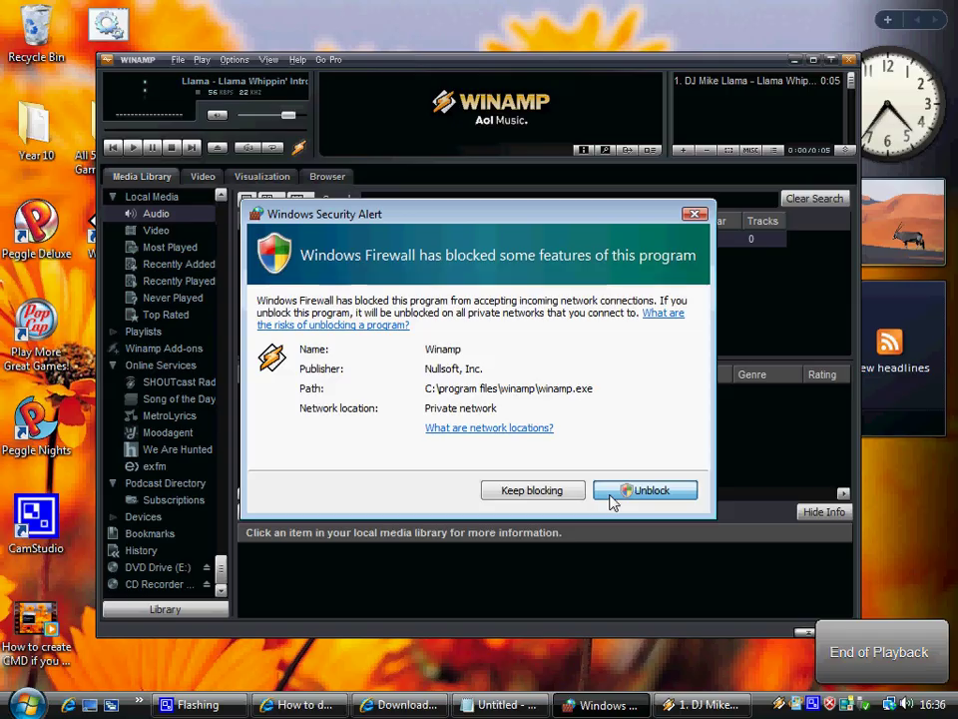
left_click(613, 499)
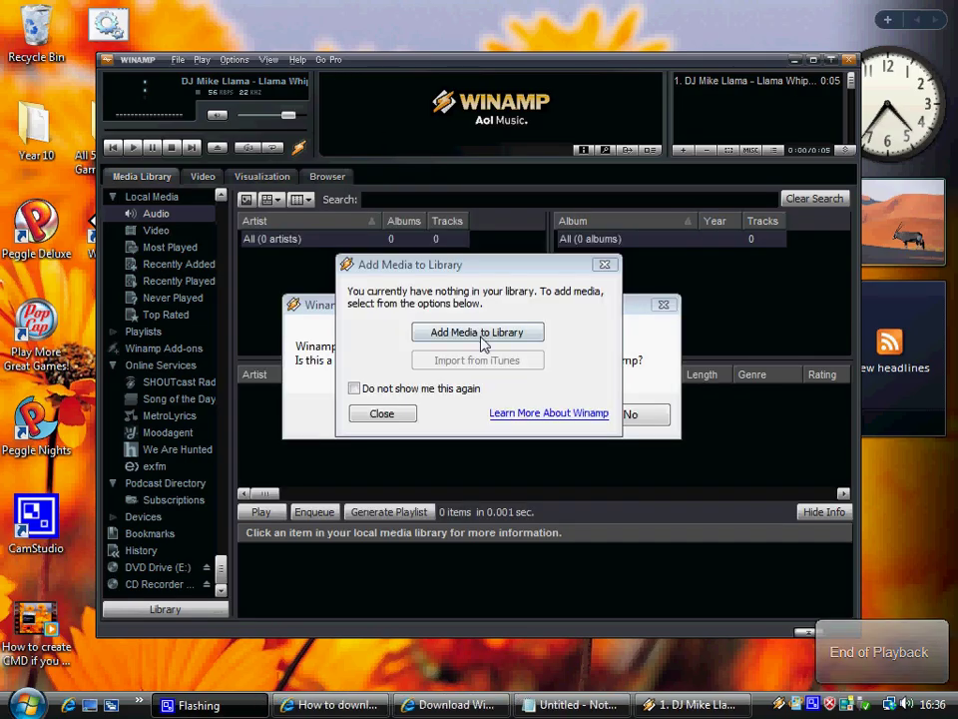
left_click(397, 415)
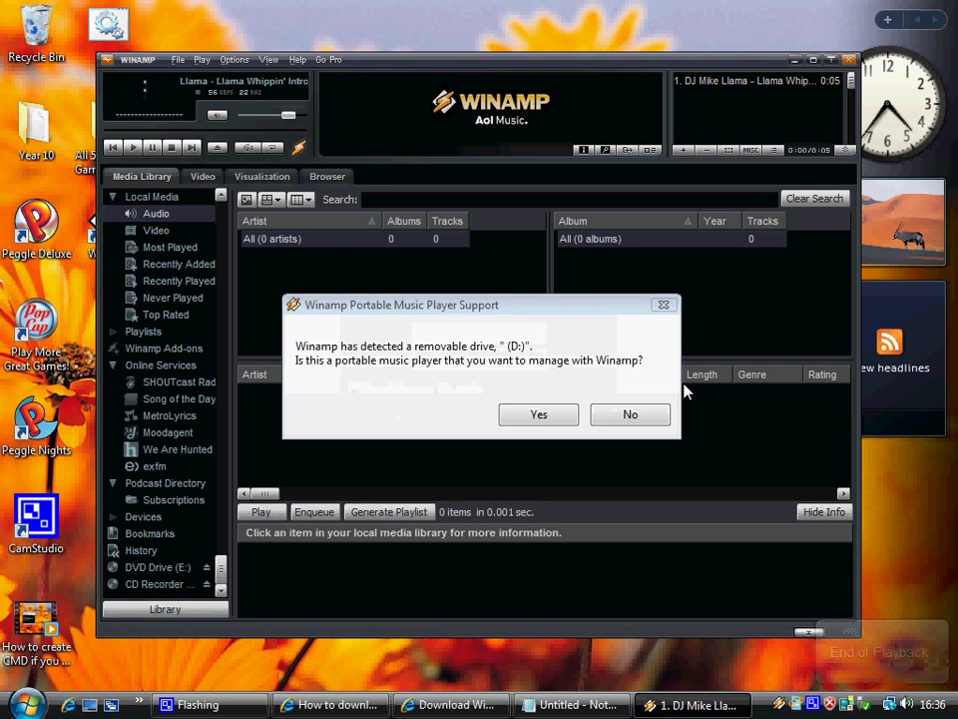
left_click(631, 412)
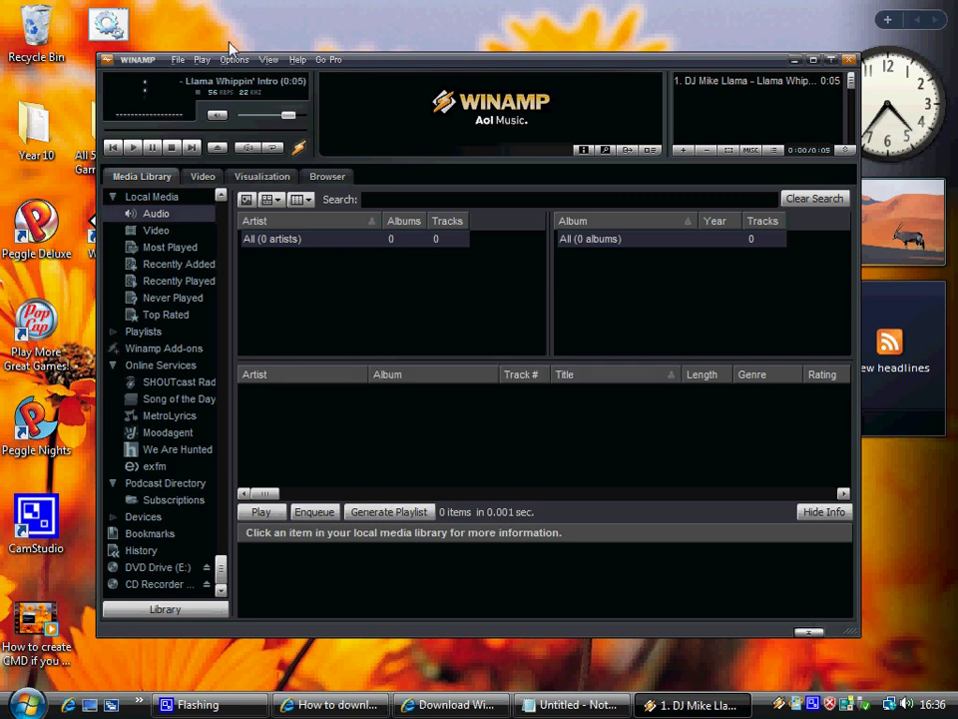
left_click_drag(368, 61, 365, 45)
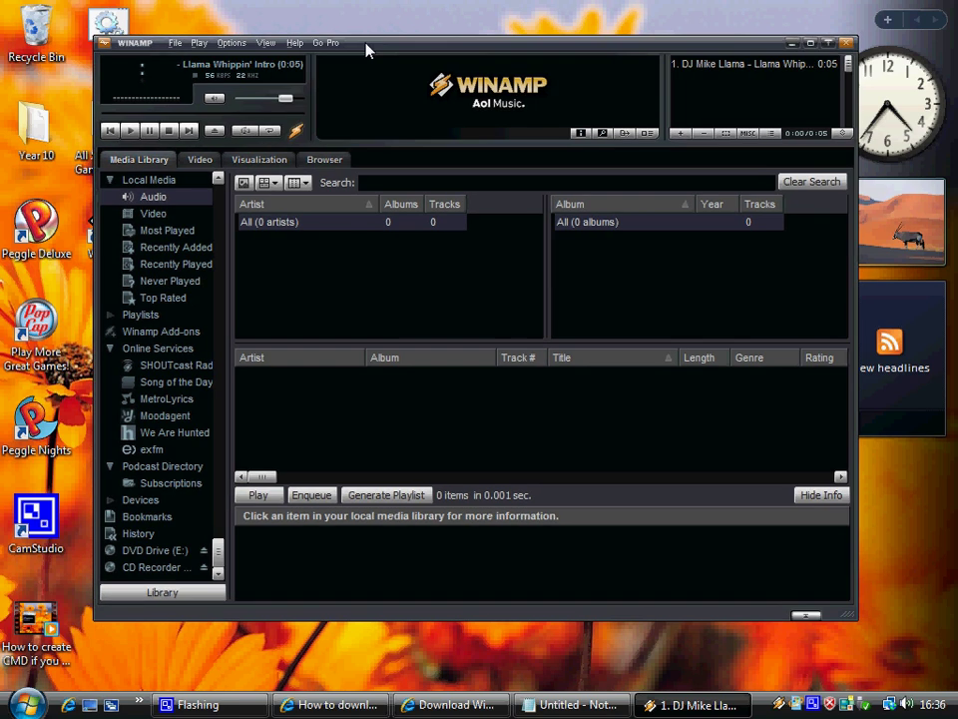
left_click(811, 43)
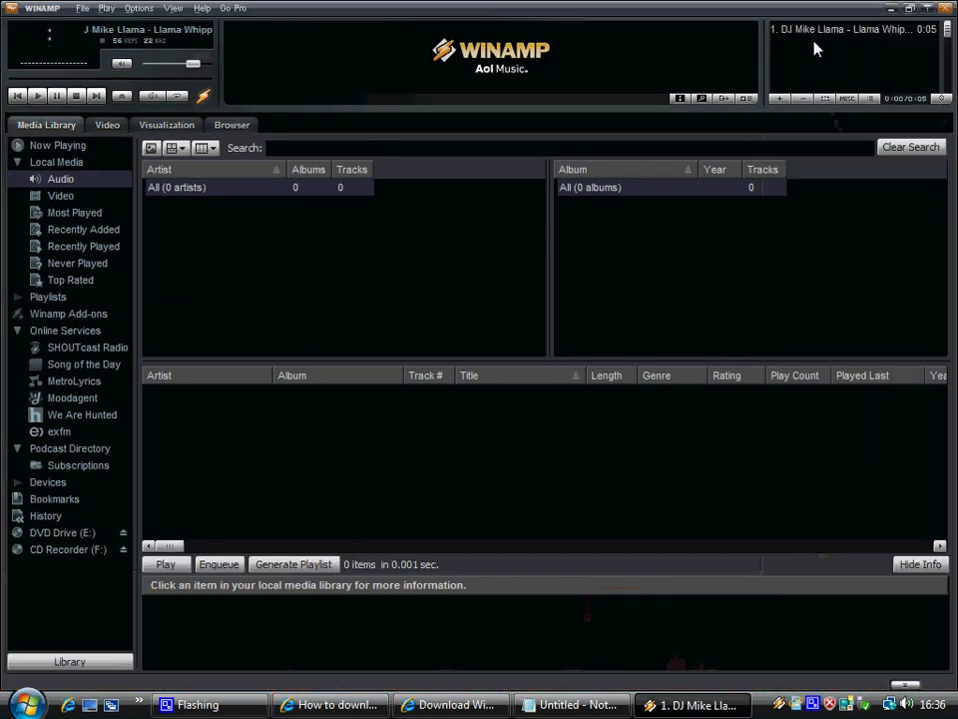
- Open Winamp Preferences from the Options menu and scroll the tree back to the top
left_click(80, 9)
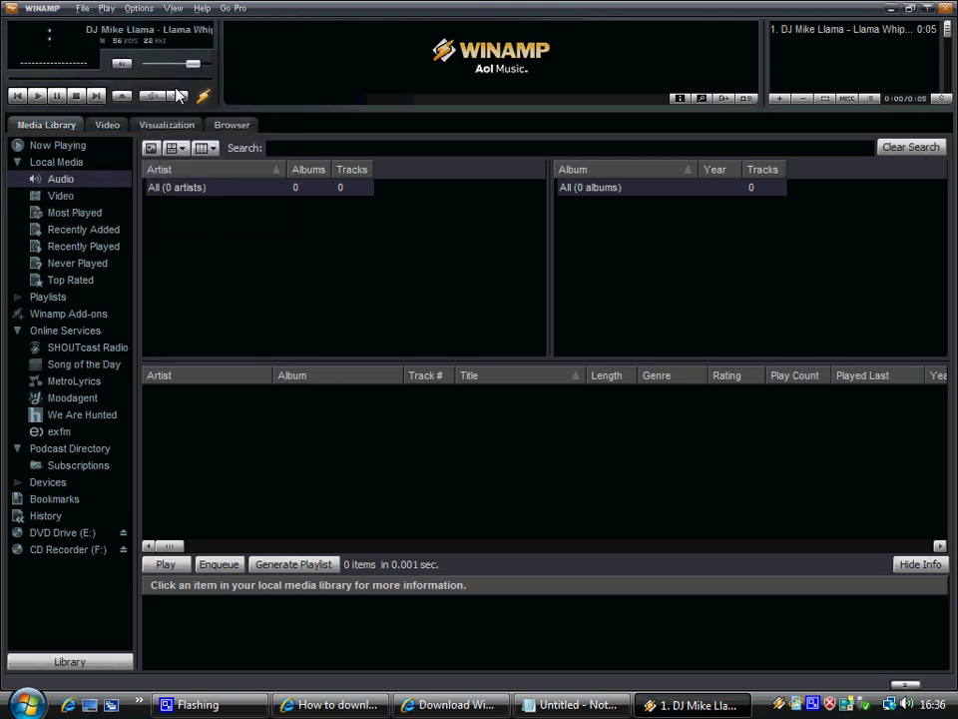
left_click(150, 9)
left_click(139, 10)
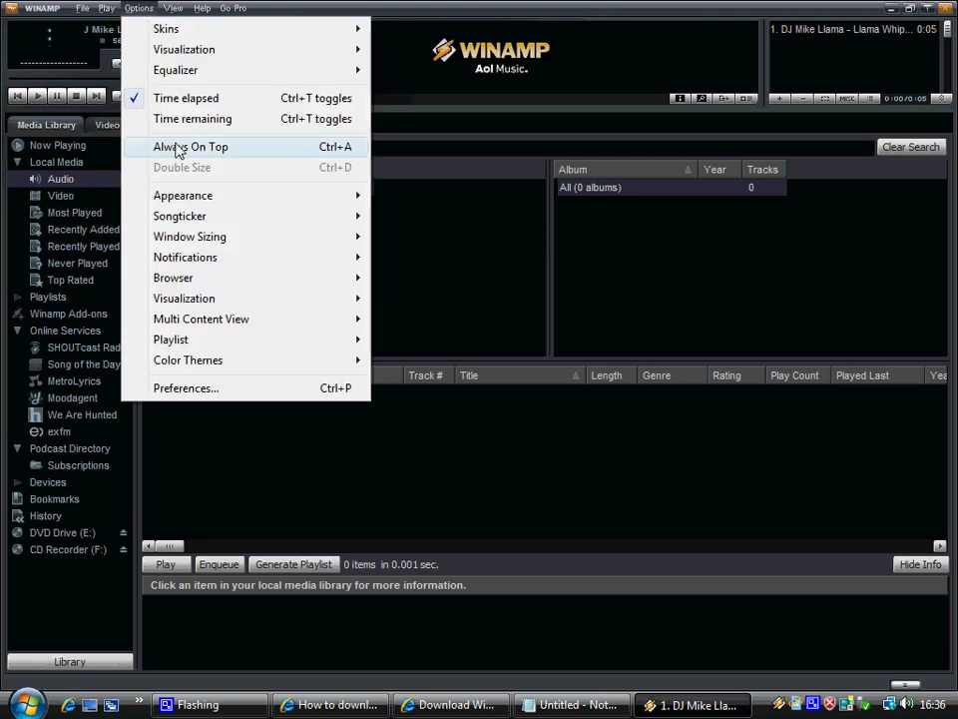
left_click(226, 389)
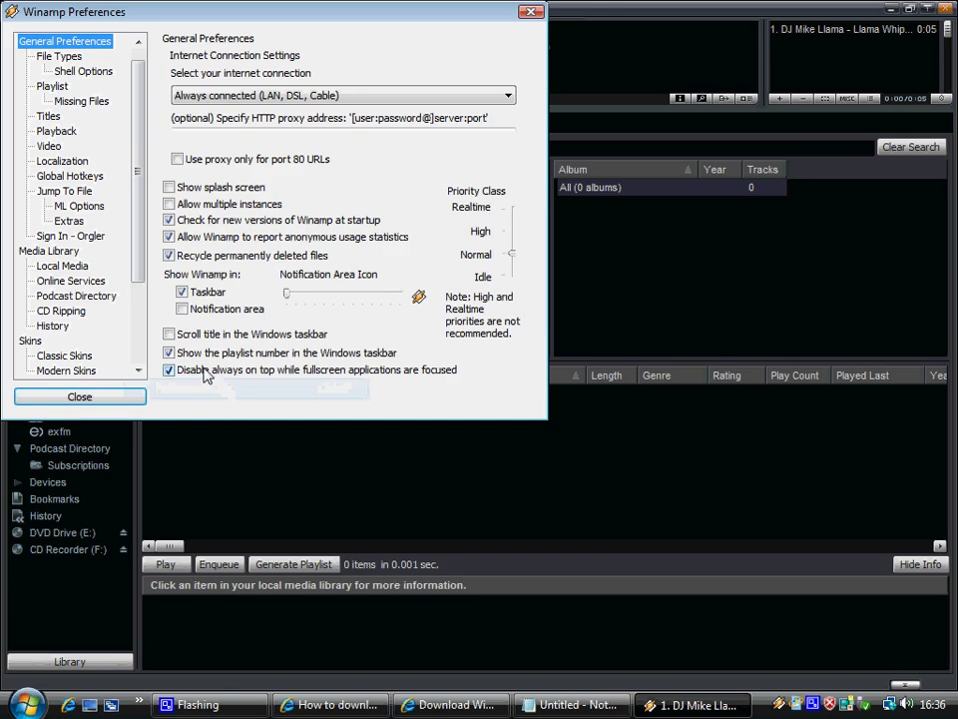
scroll(73, 233, "down", 1)
scroll(98, 299, "down", 2)
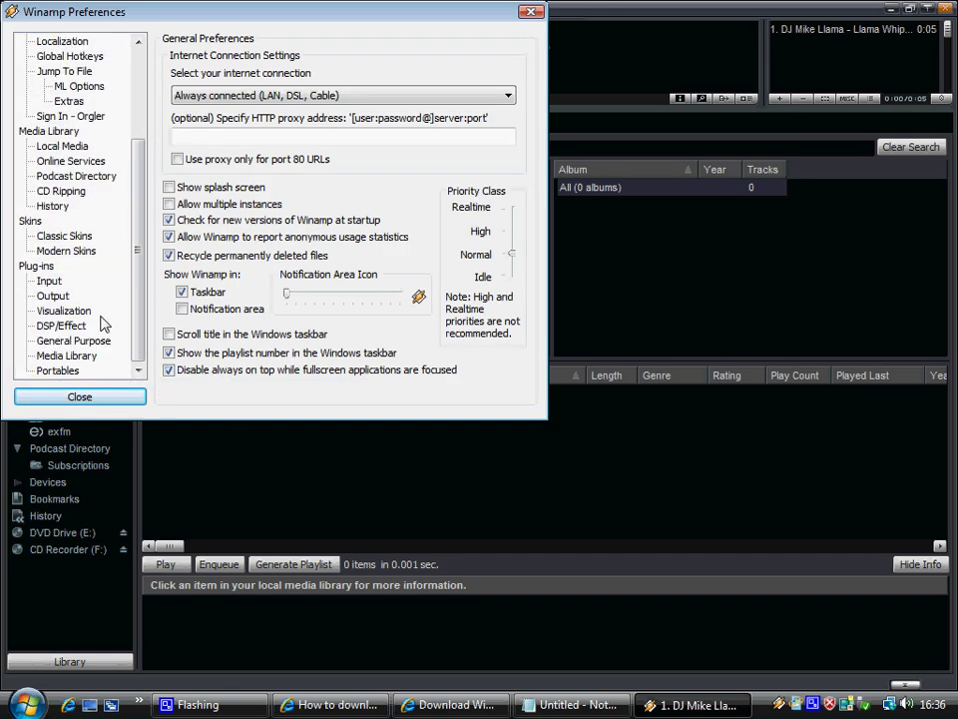
left_click_drag(137, 295, 160, 187)
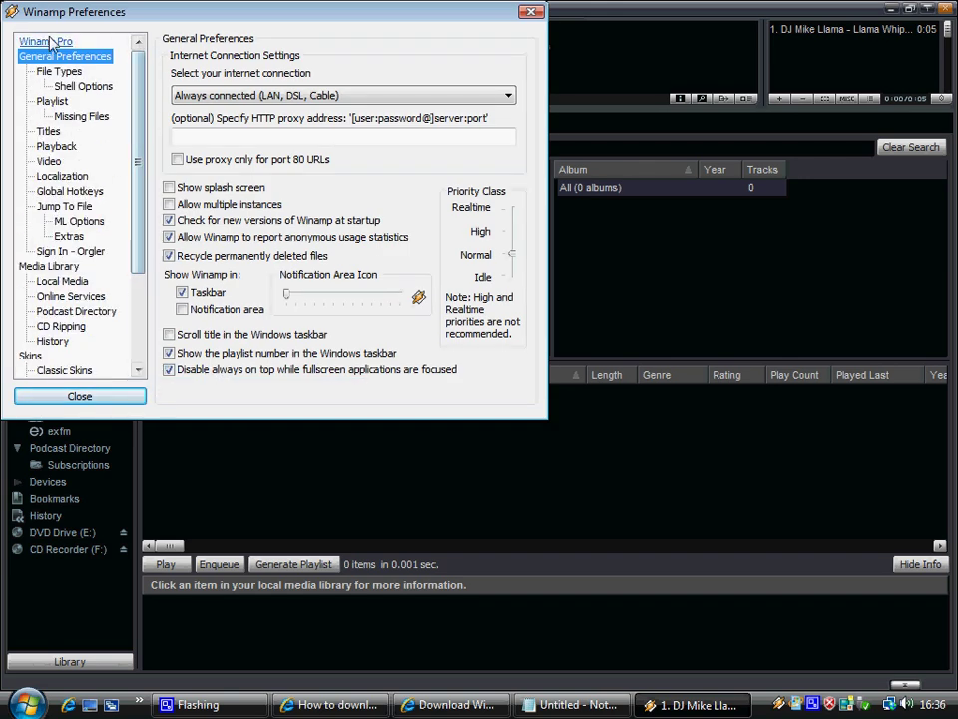
scroll(130, 179, "down", 3)
scroll(128, 109, "up", 3)
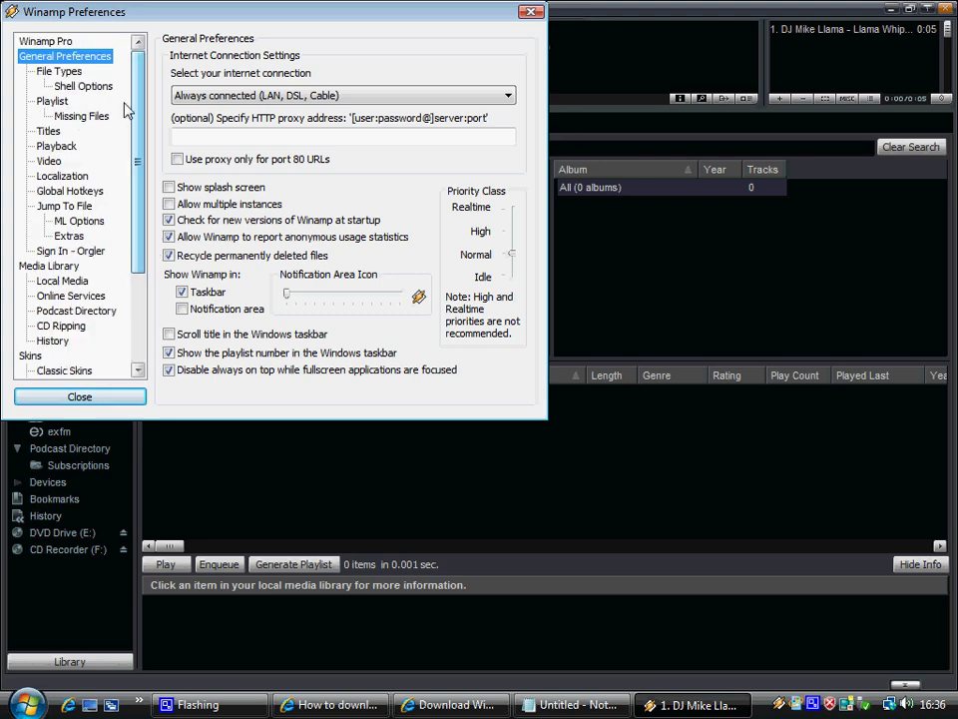
- On the Winamp Pro page, enter 'amglenova' as the registered name
left_click(44, 43)
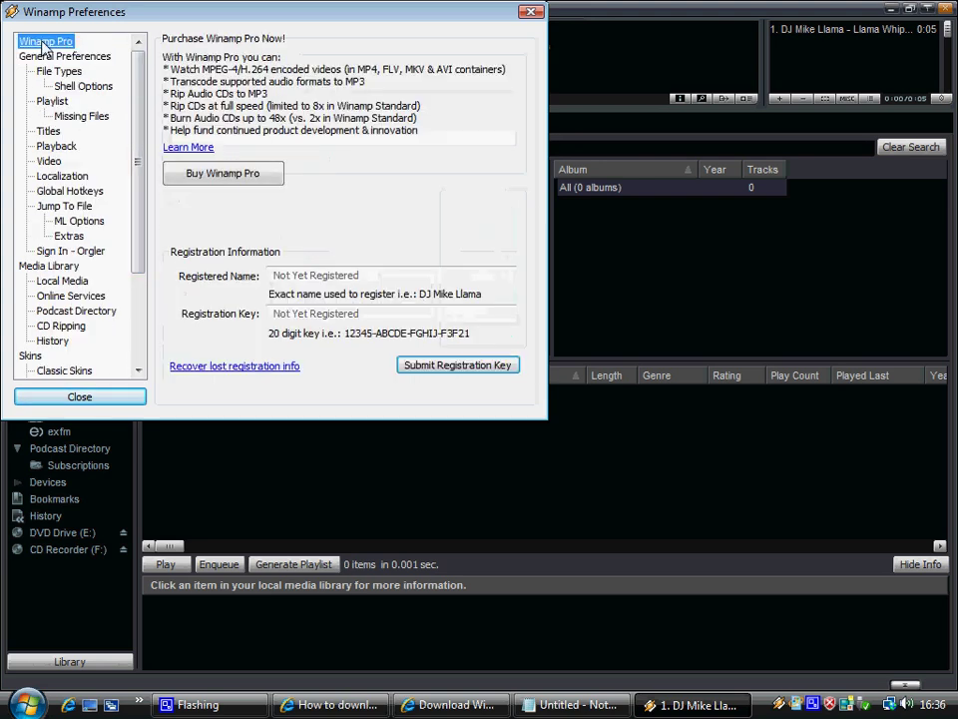
left_click(321, 279)
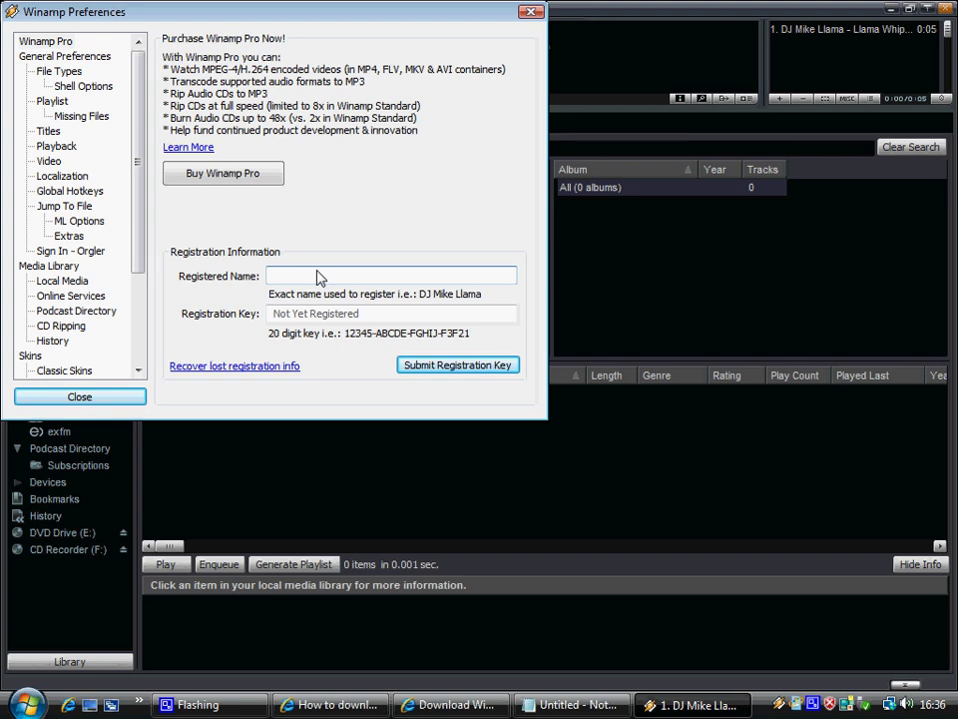
type("a")
type("mgle")
type("nov")
type("a")
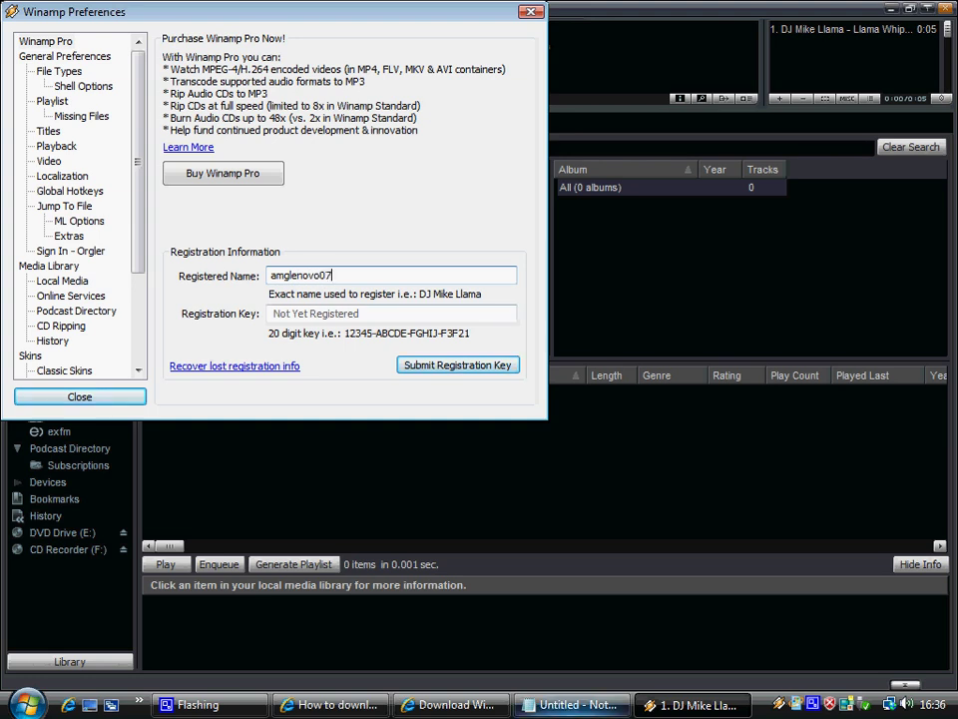
- Position the Notepad registration notes at the right edge beside Winamp's key field
left_click(574, 703)
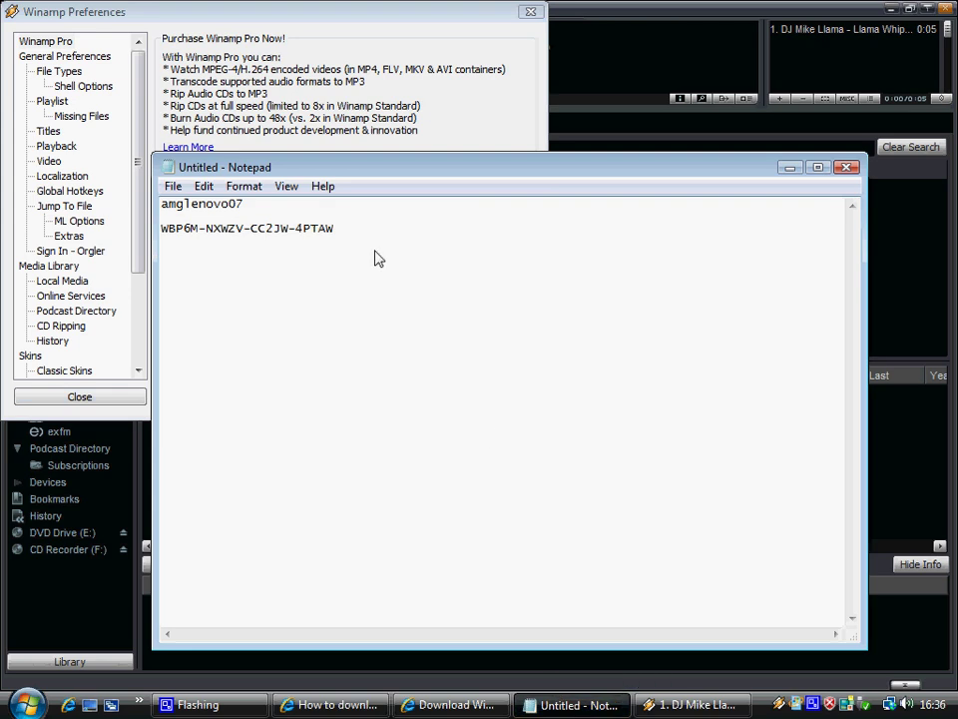
left_click(791, 170)
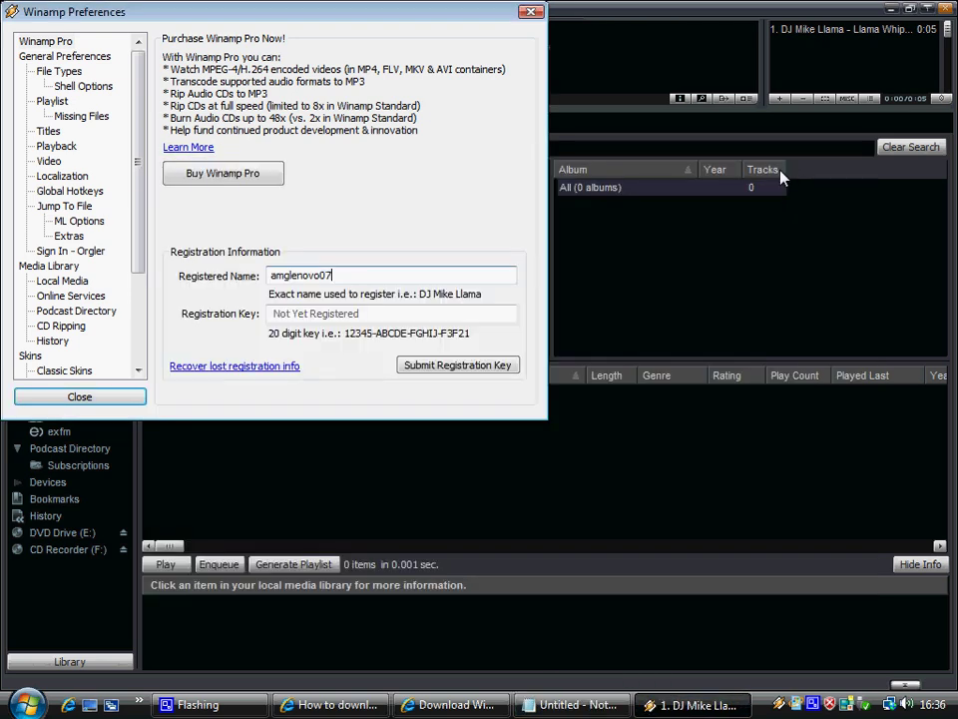
left_click(349, 313)
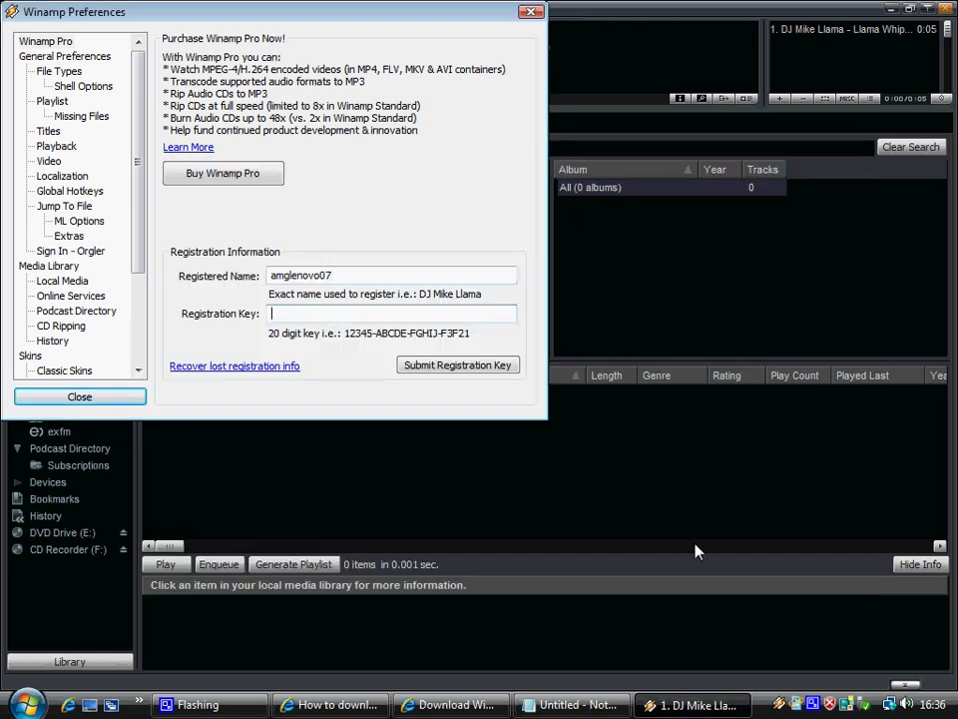
left_click(577, 704)
left_click_drag(340, 229, 170, 232)
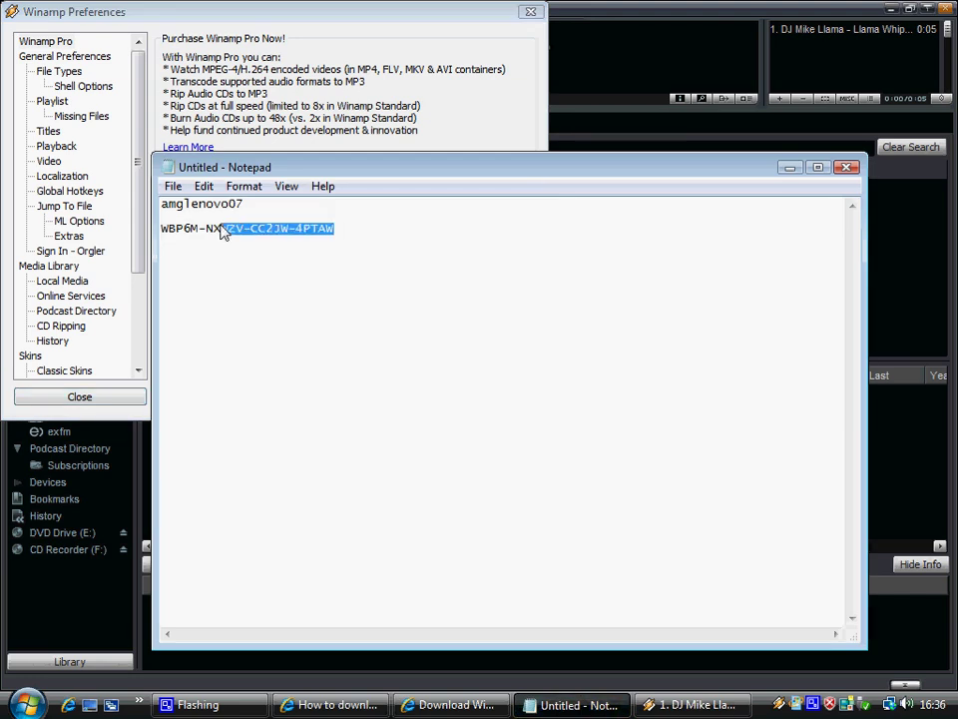
left_click(352, 260)
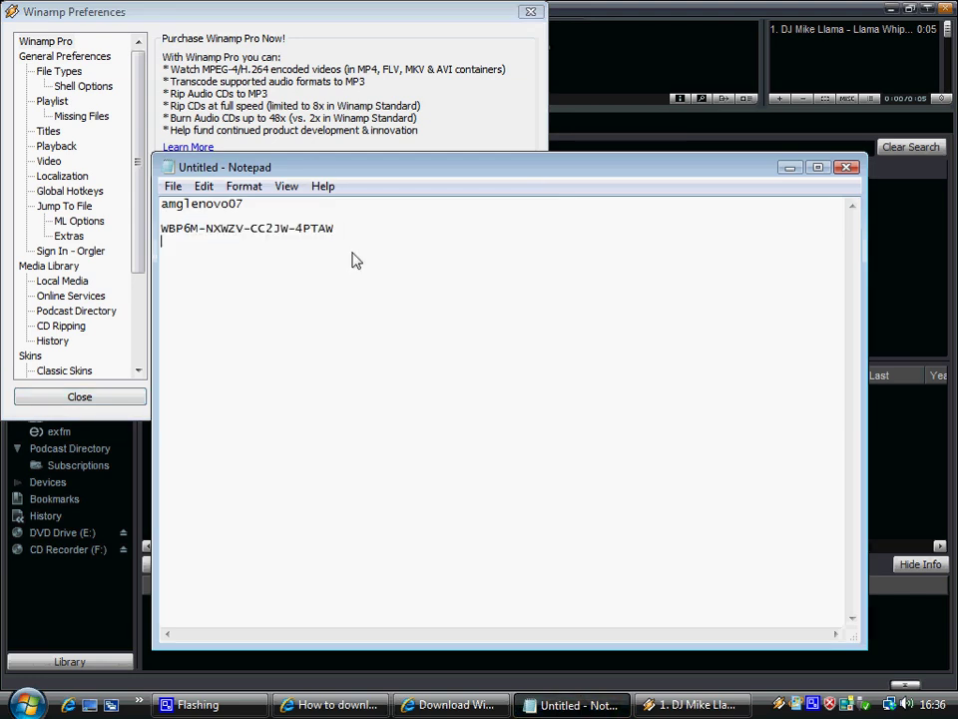
left_click_drag(317, 168, 957, 203)
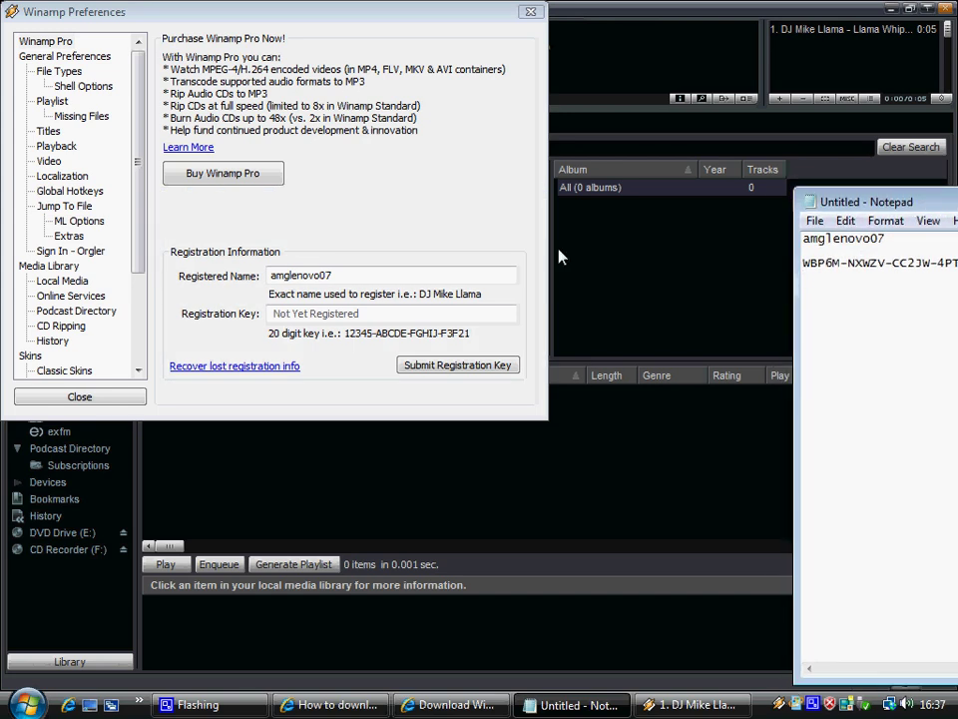
left_click(375, 315)
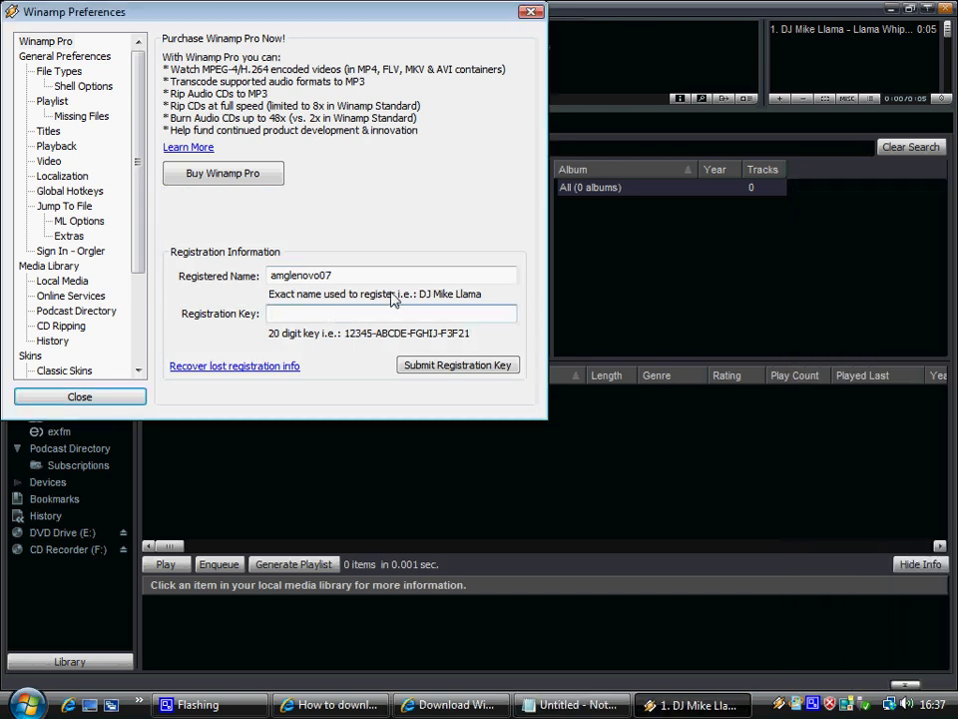
left_click(891, 9)
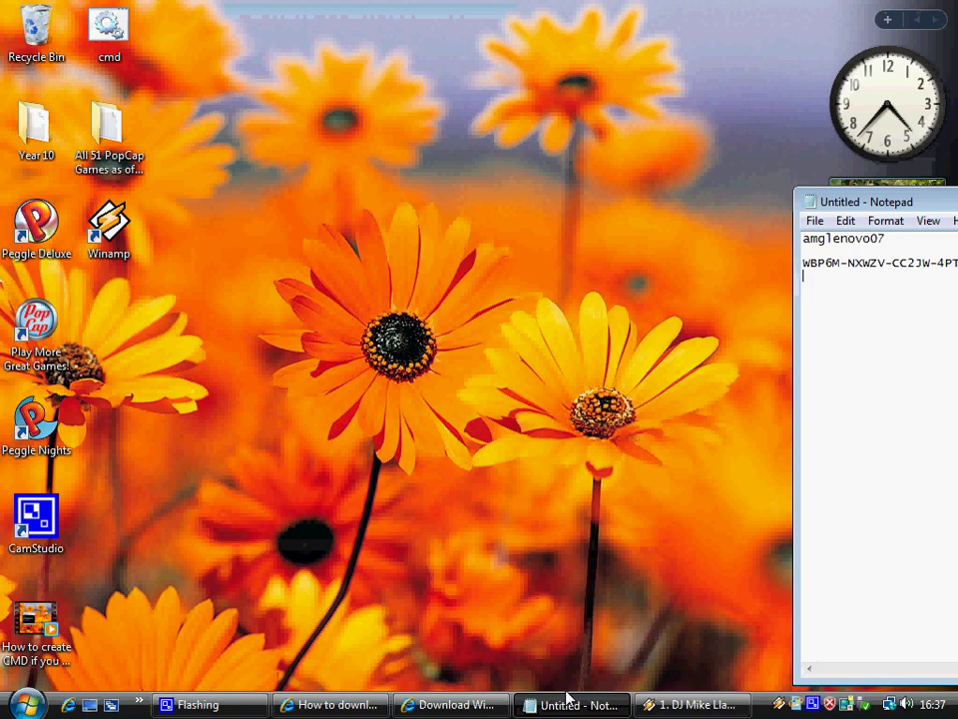
left_click_drag(842, 266, 805, 265)
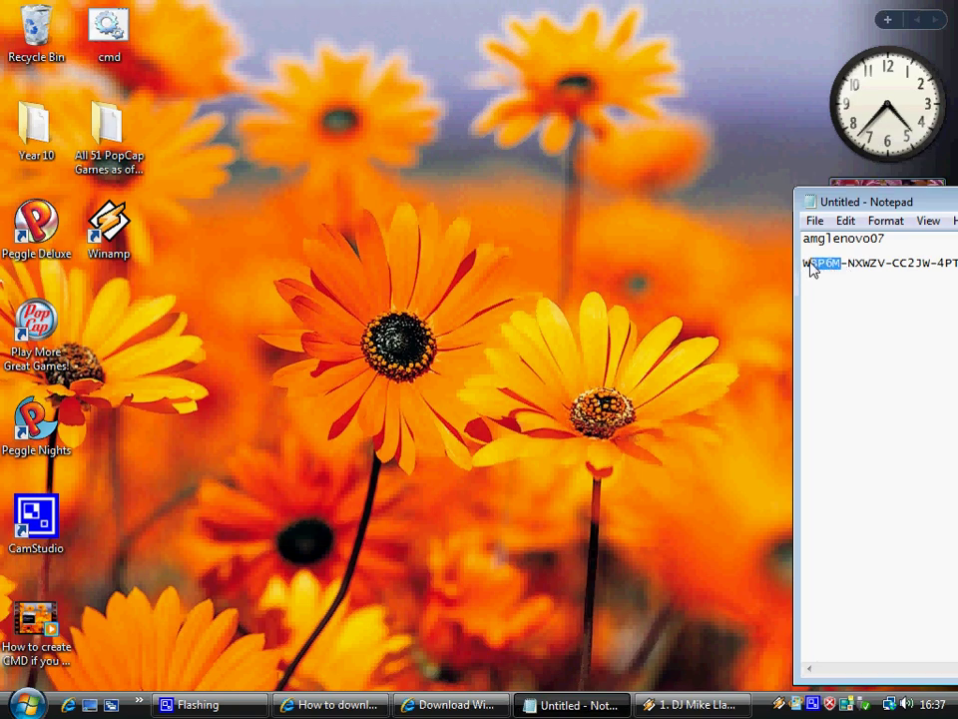
right_click(815, 267)
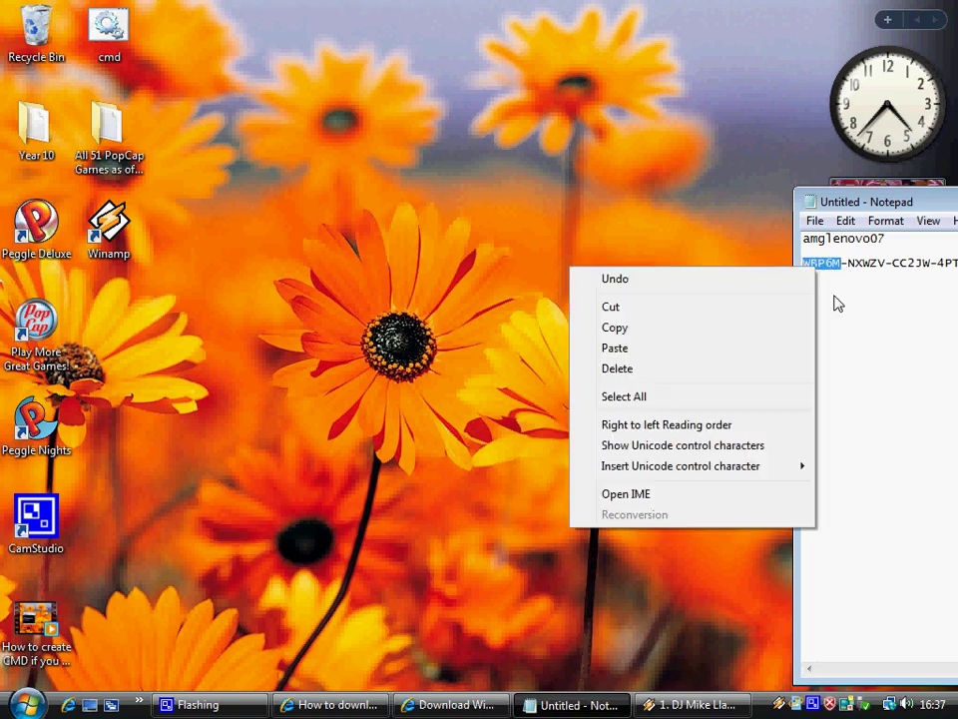
left_click(648, 328)
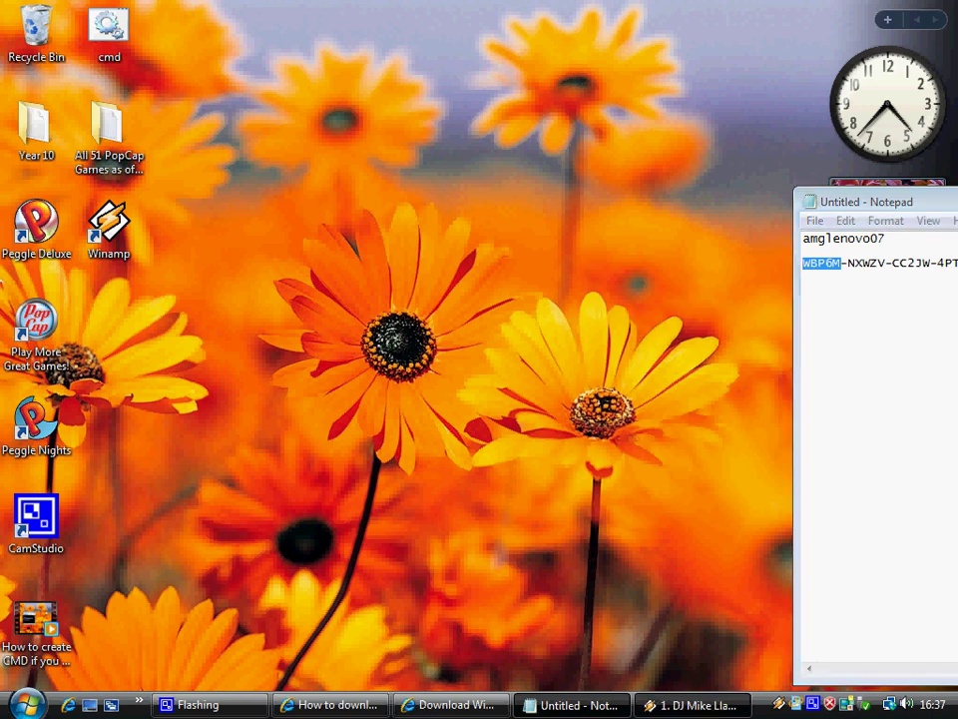
left_click(688, 704)
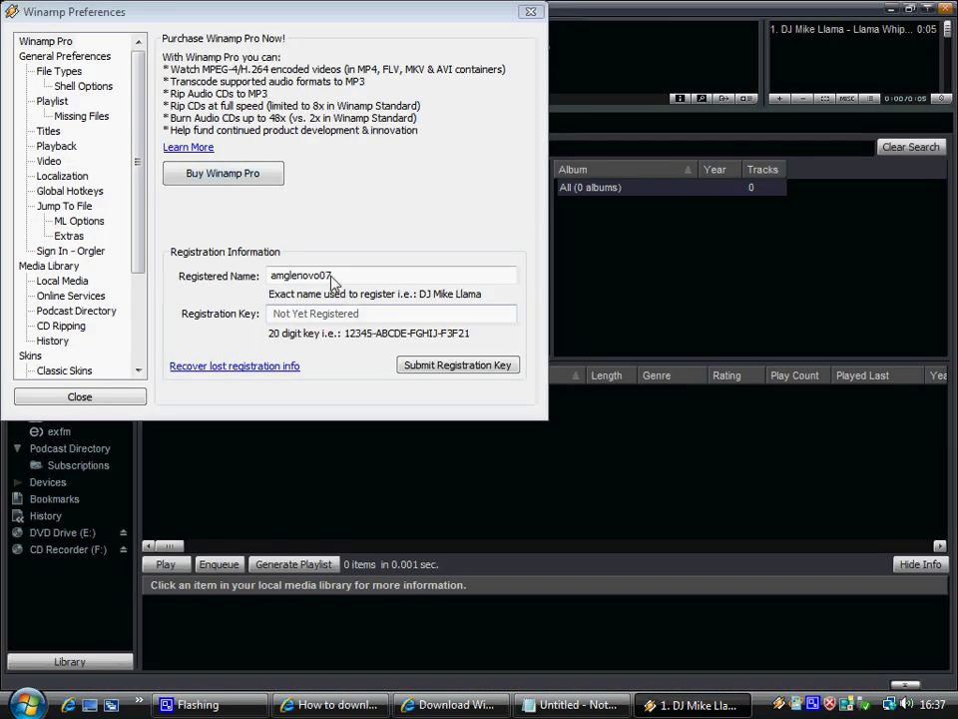
left_click(385, 314)
key("ctrl+v")
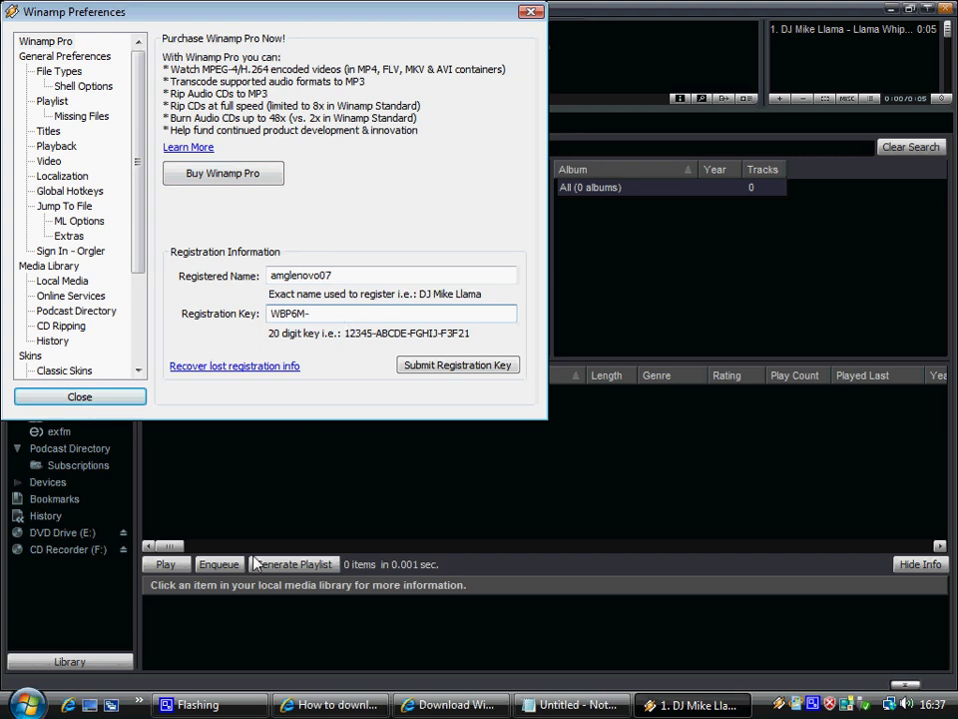
left_click(577, 704)
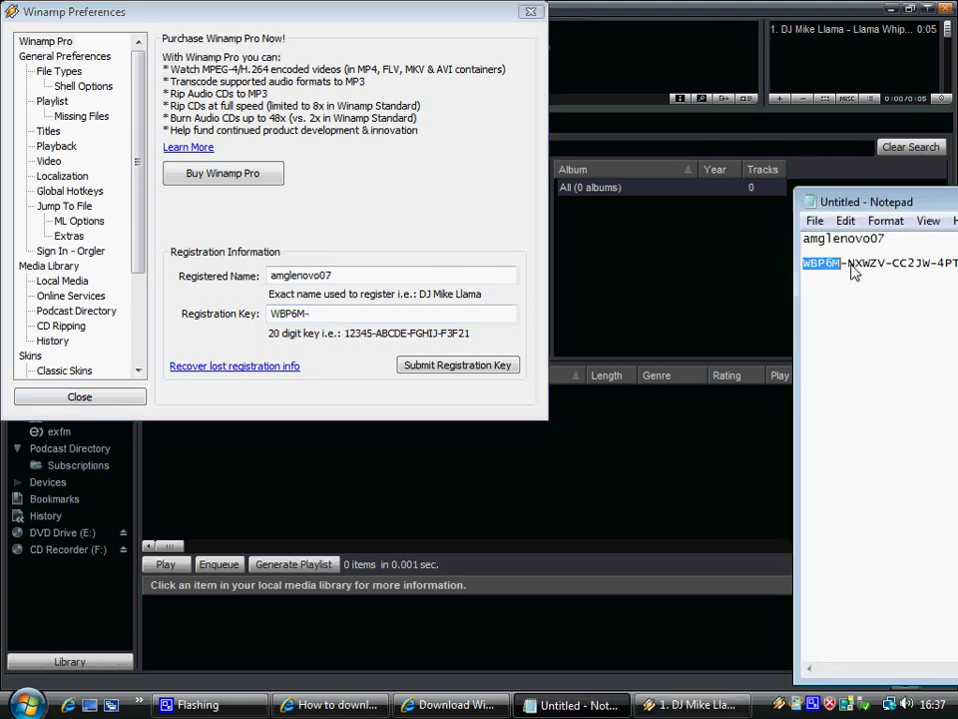